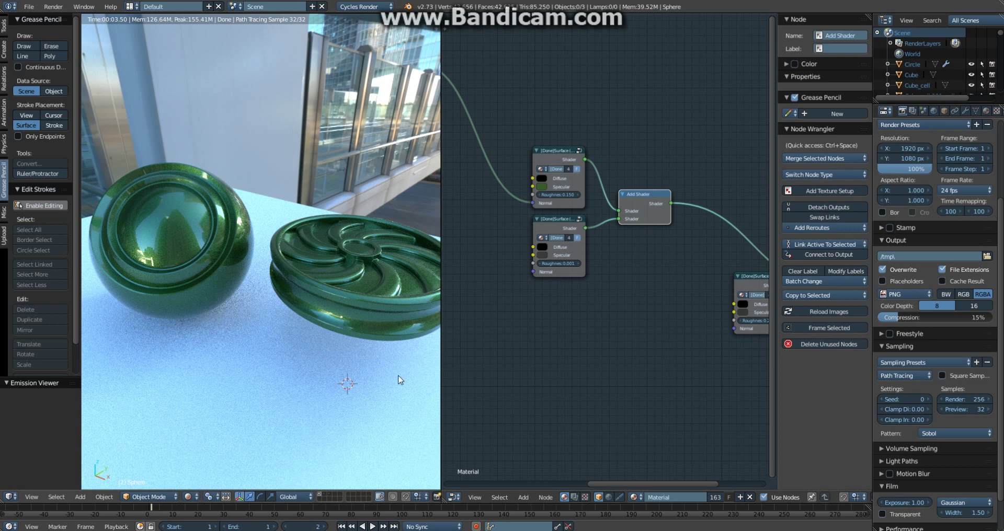
- Preview the separate [Done]Surface group node by linking its Shader output to the Material Output's Surface input
middle_click_drag(550, 379, 460, 381)
scroll(604, 355, "up", 2)
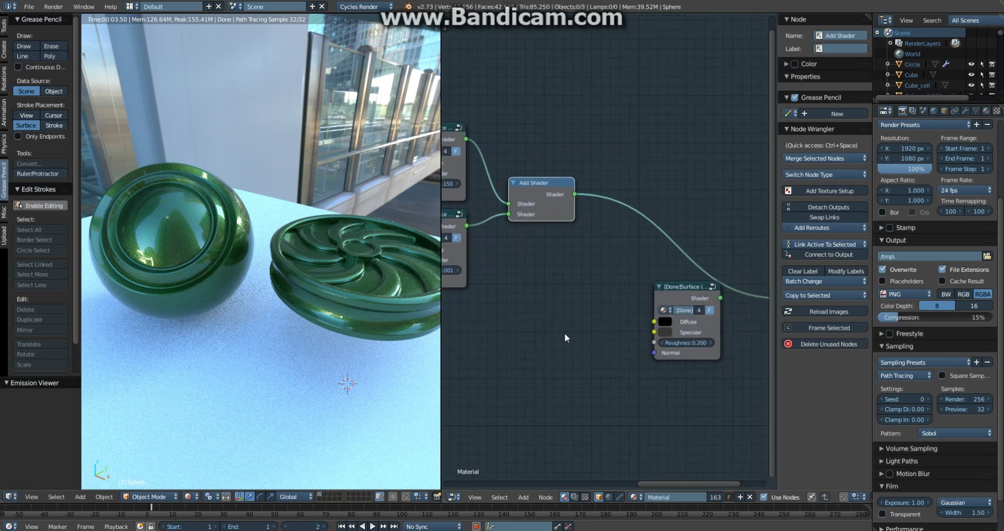
middle_click_drag(576, 350, 491, 329)
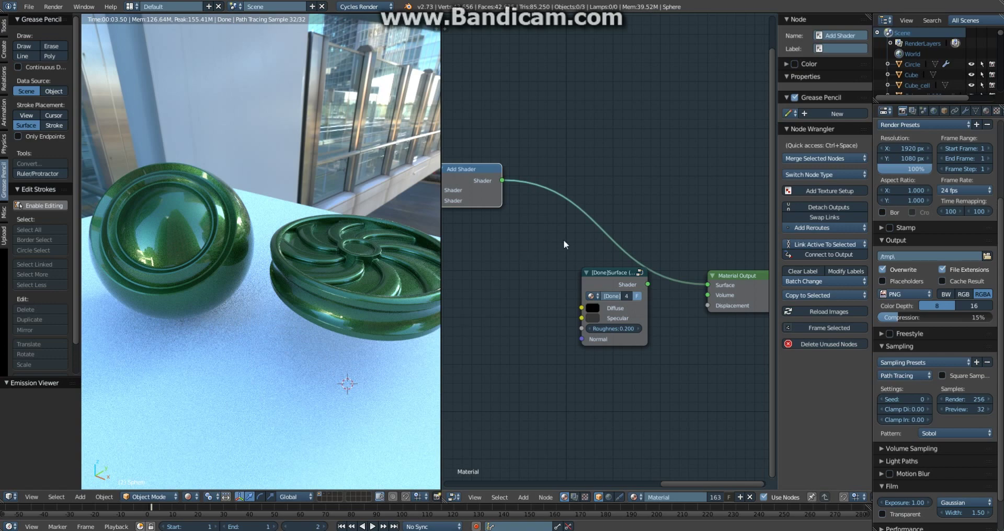
left_click(609, 272, "ctrl+shift")
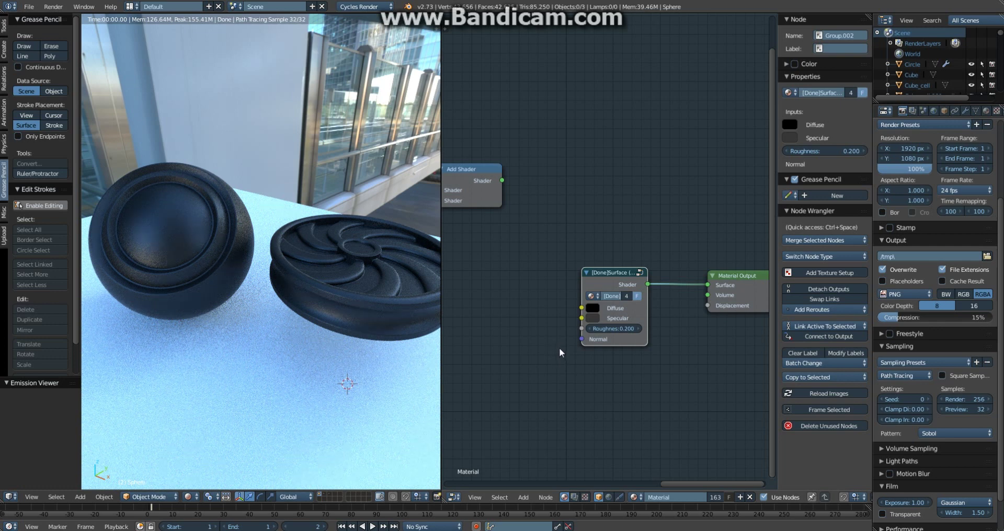
- Set the surface group's Diffuse colour to red with hue 0.013, saturation 0.863 and value 0.656, and inspect the rendered objects
scroll(557, 358, "up", 3)
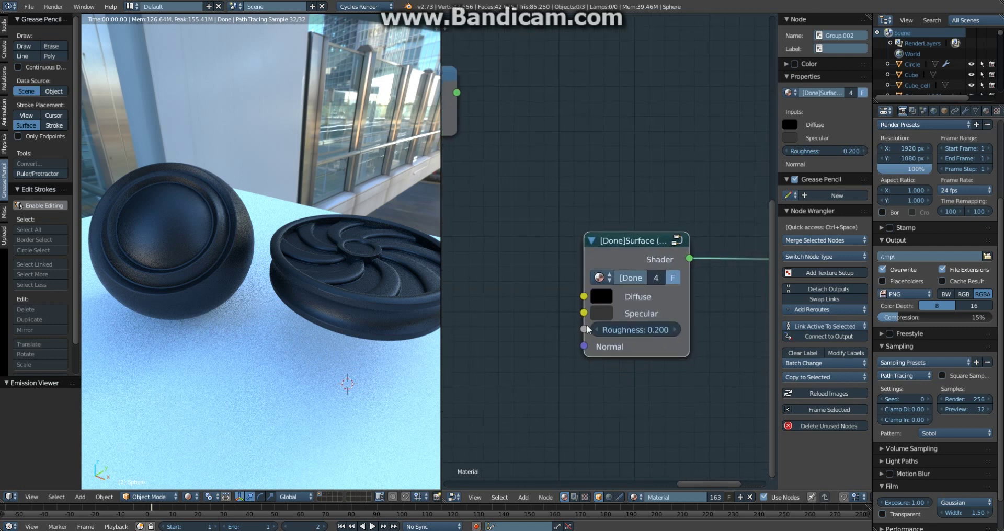
left_click(604, 297)
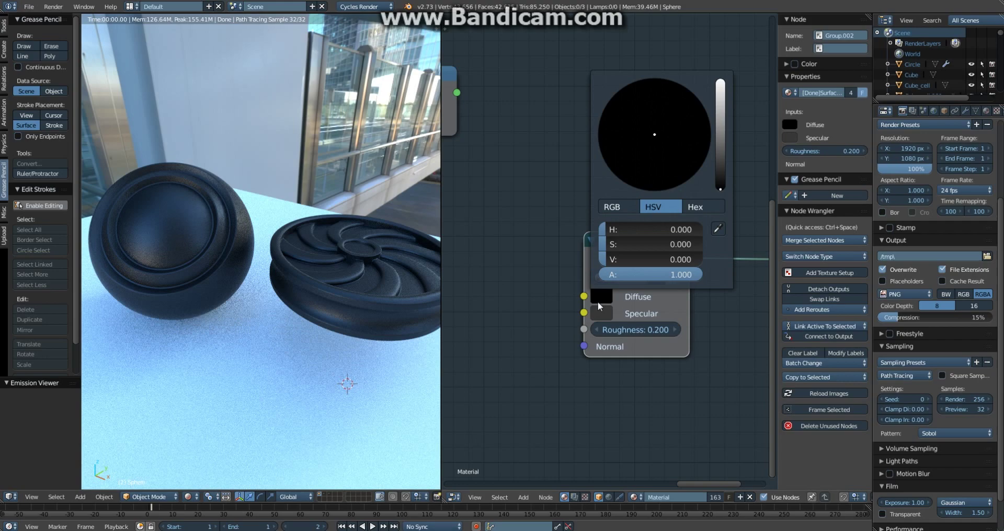
left_click(720, 119)
left_click(650, 183)
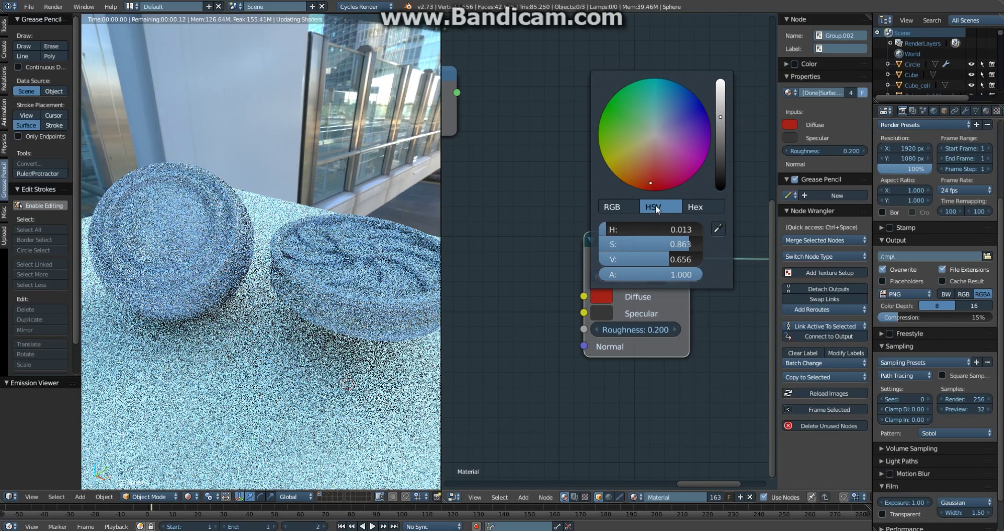
middle_click_drag(392, 280, 331, 270)
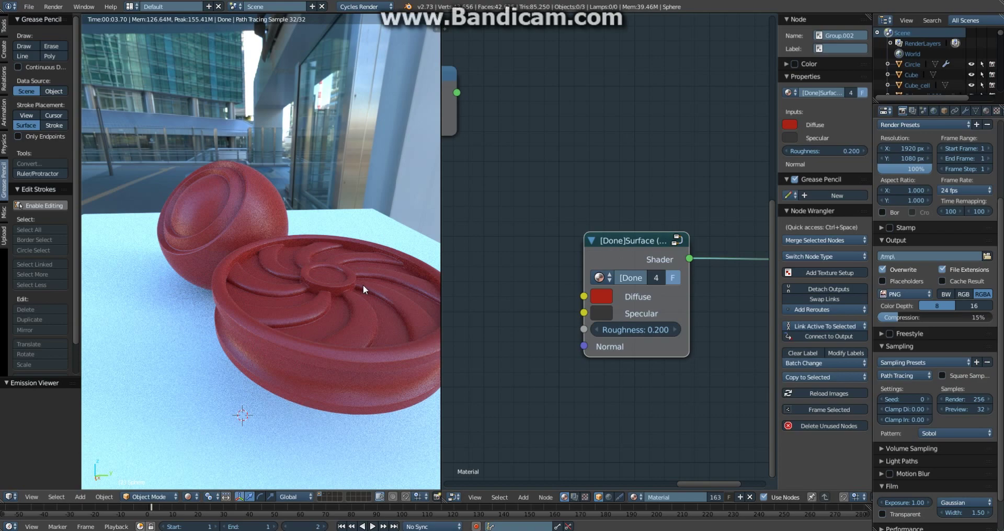
middle_click_drag(338, 178, 378, 187)
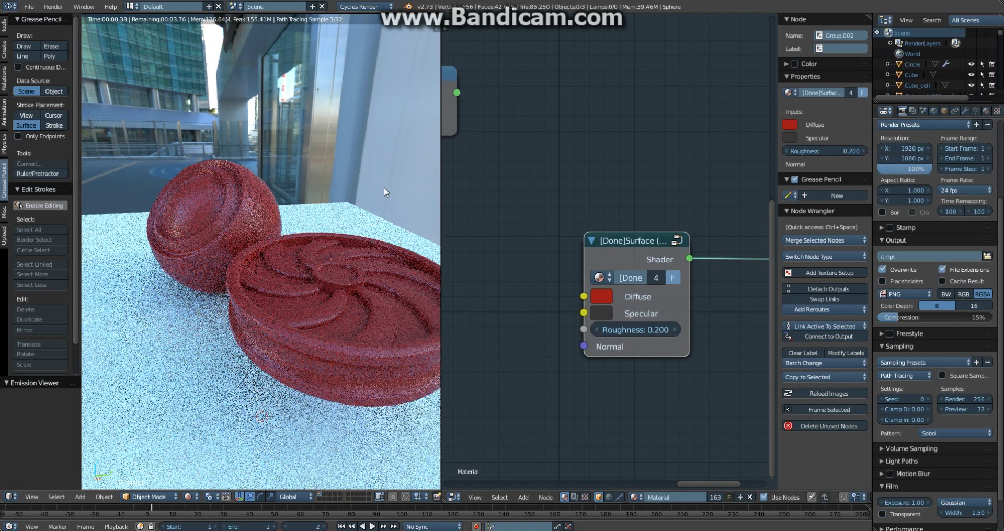
middle_click_drag(212, 173, 274, 177)
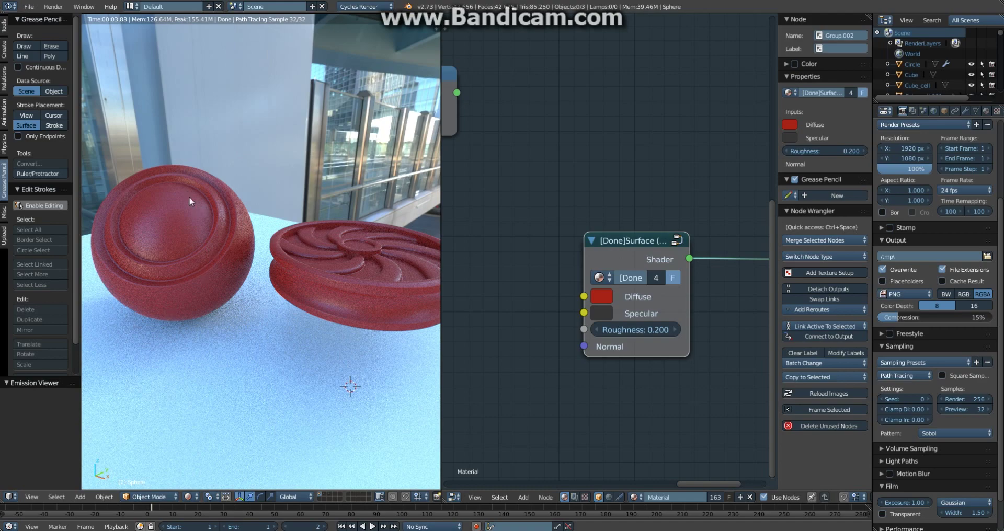
middle_click_drag(274, 241, 235, 244)
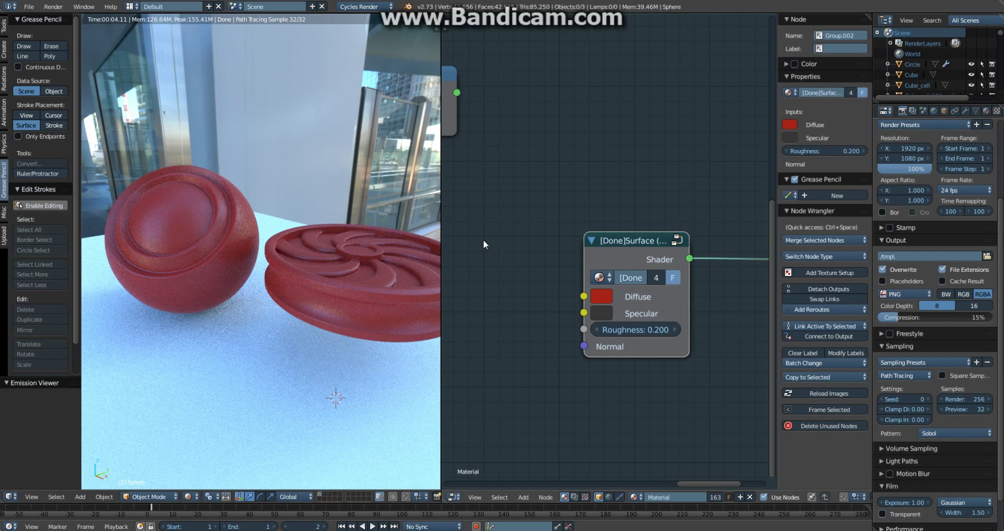
- Change the surface group's Diffuse colour to a medium blue and inspect the rendered objects from another angle
scroll(516, 306, "up", 3)
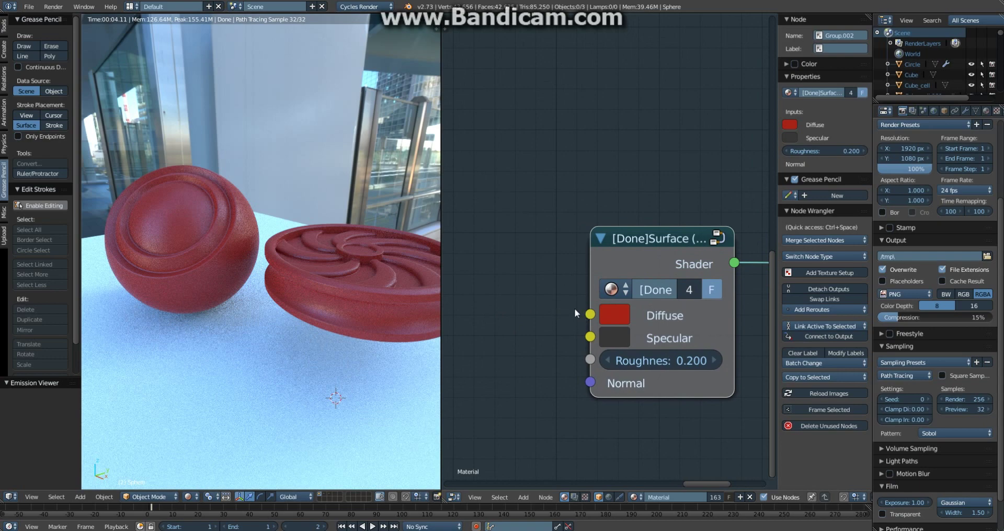
left_click(619, 312)
left_click(614, 316)
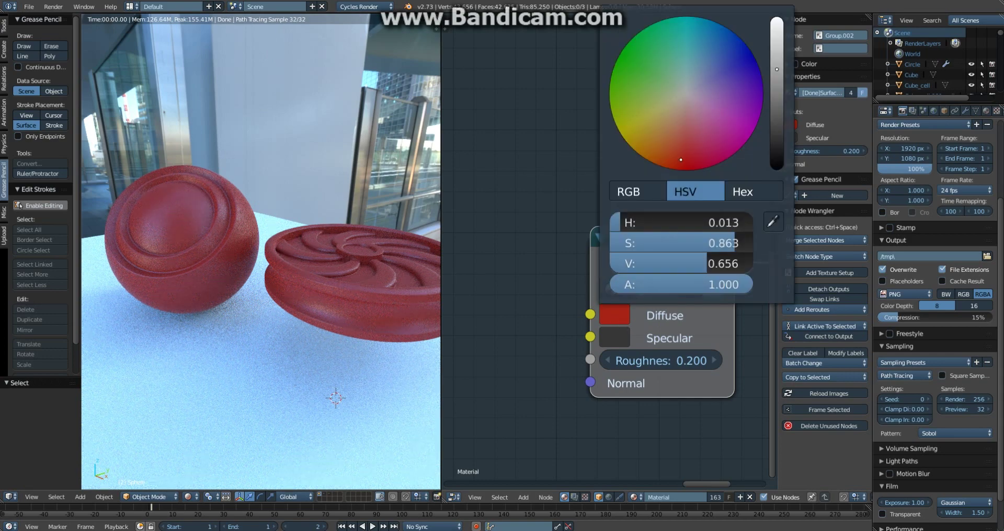
left_click(722, 115)
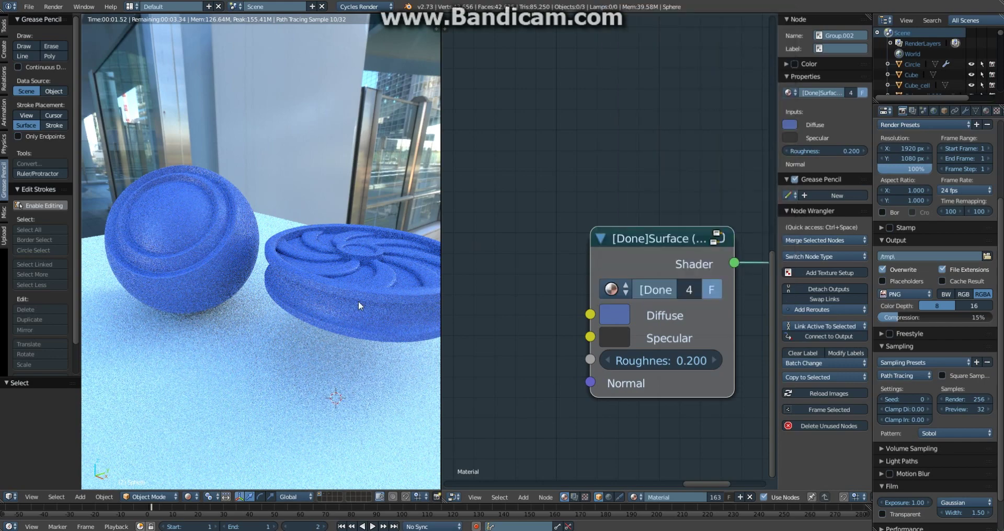
middle_click_drag(351, 300, 281, 301)
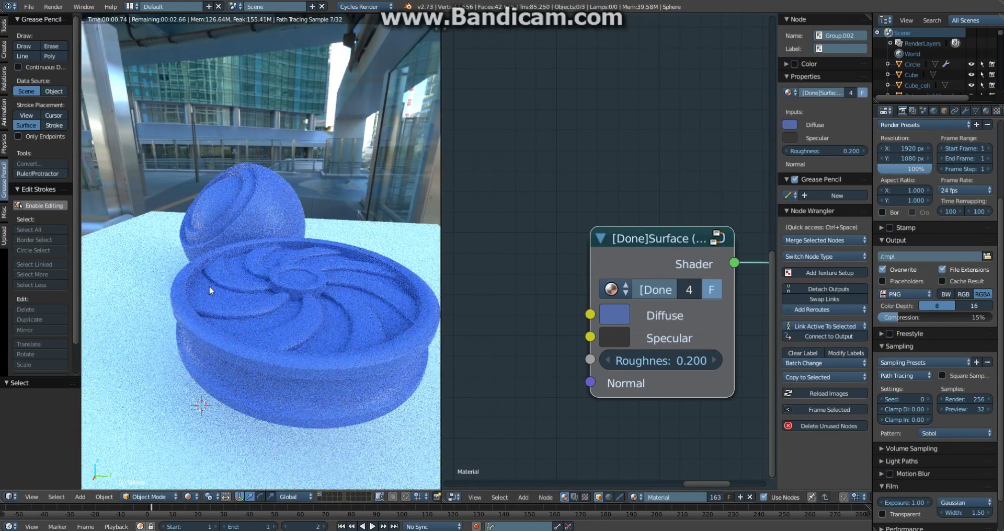
middle_click_drag(228, 283, 248, 277)
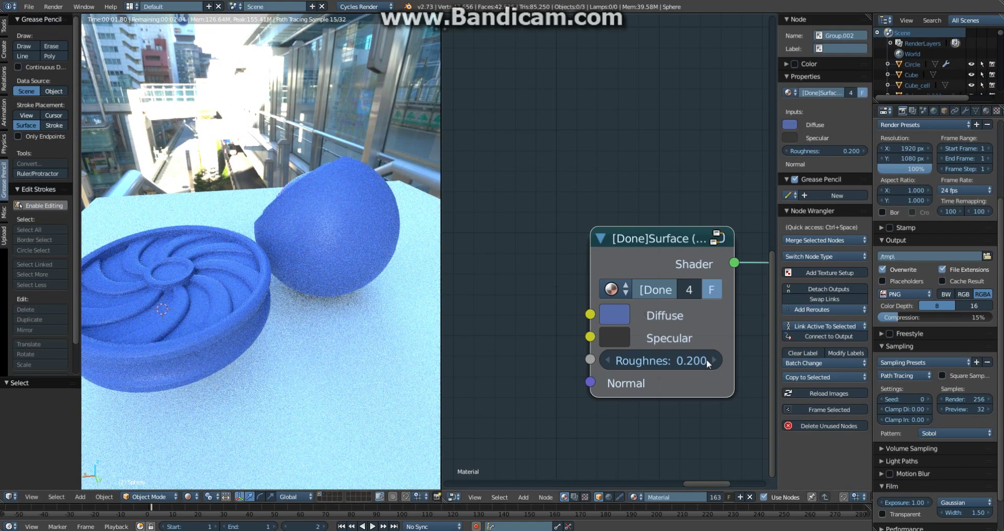
- Try Roughness values of 0.4 and 0 on the surface group and inspect the reflections on the objects
left_click(714, 361)
left_click(715, 360)
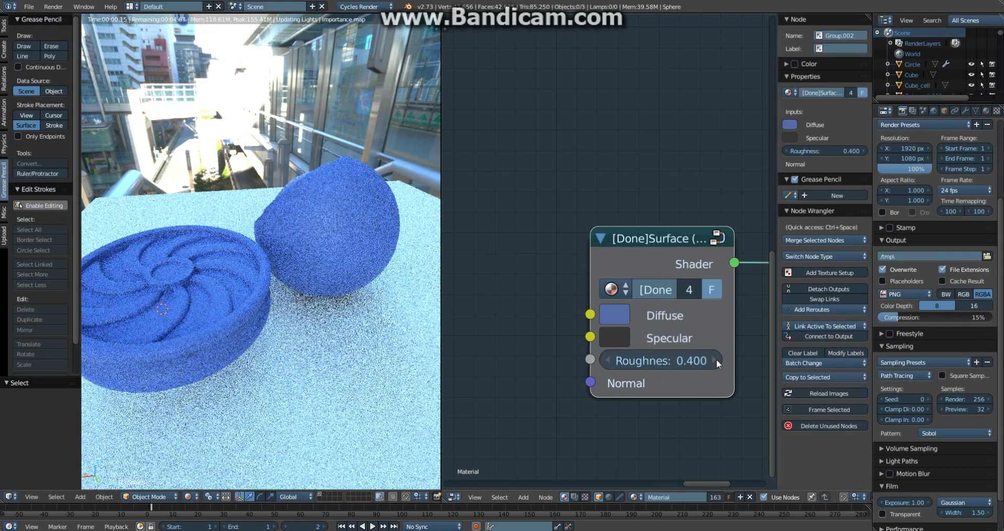
left_click_drag(708, 362, 672, 362)
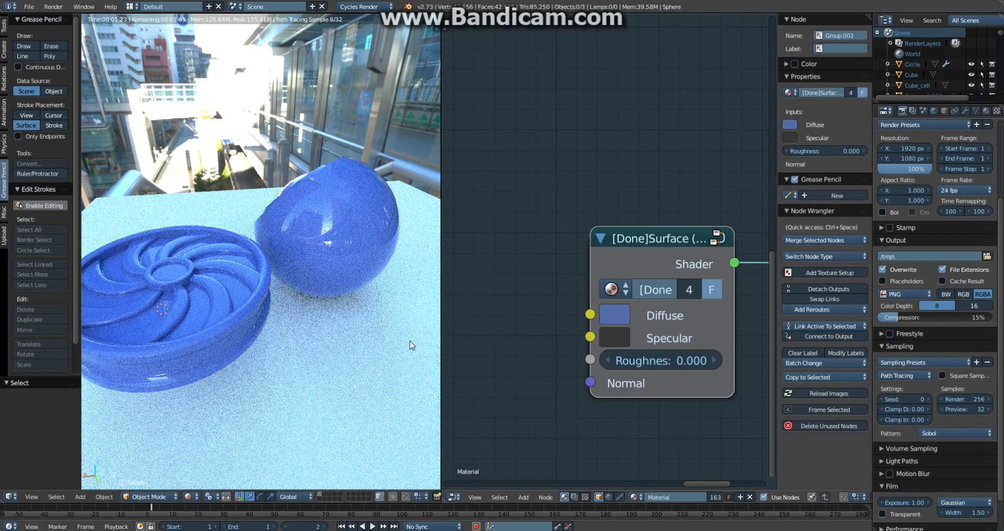
middle_click_drag(230, 292, 308, 325)
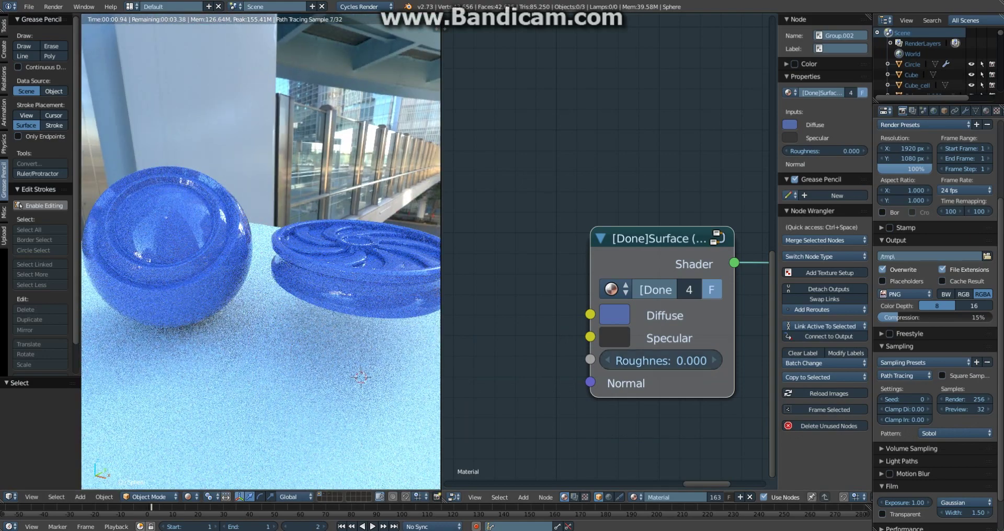
- Try Roughness values of 1, 0.5, 0.2 and 0.3 on the surface group and compare the rendered results
left_click_drag(640, 362, 673, 364)
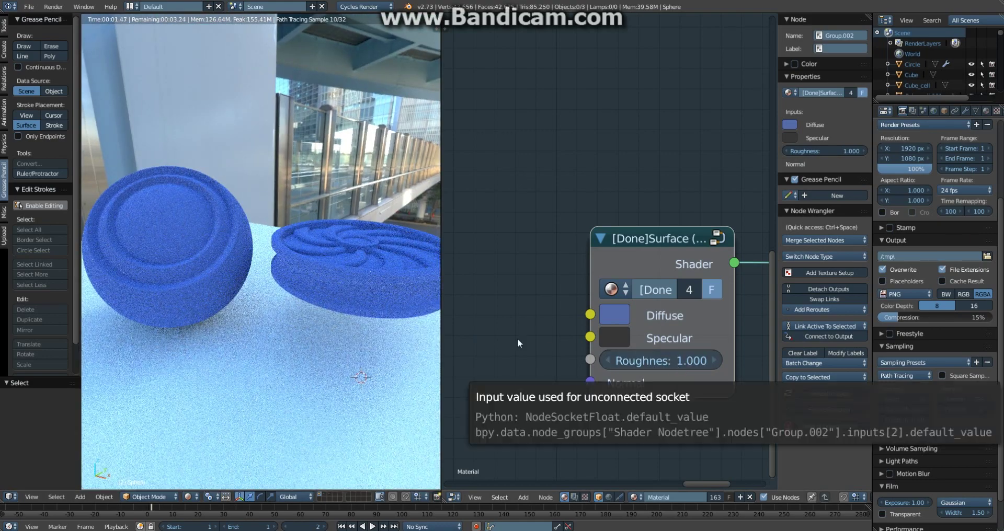
middle_click_drag(409, 327, 255, 252)
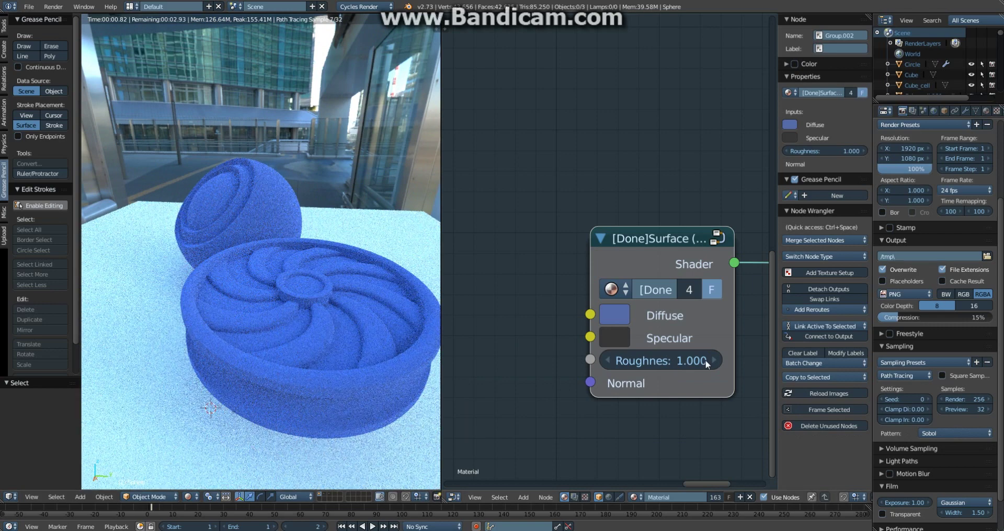
mouse_move(704, 358)
left_mouse_down()
mouse_move(686, 352)
mouse_move(688, 362)
left_mouse_up()
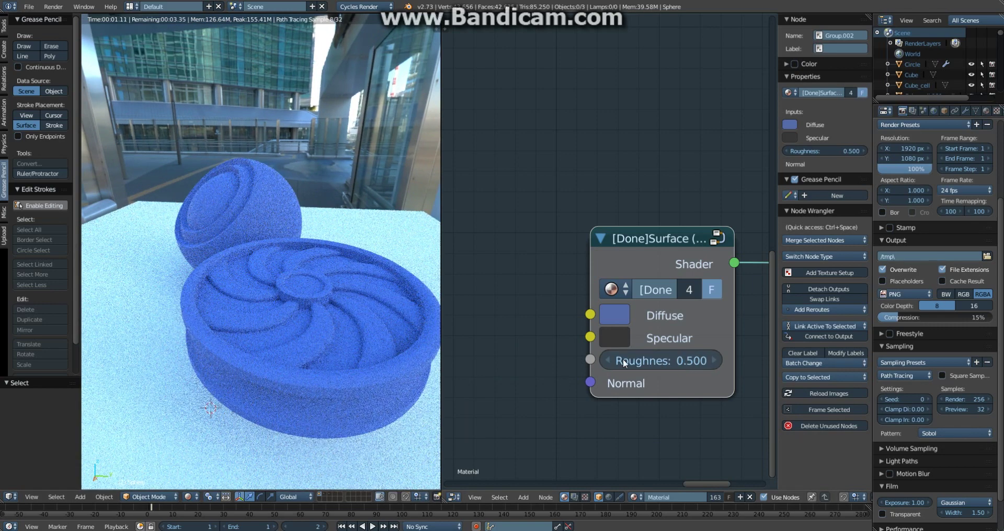
left_click_drag(623, 358, 615, 359)
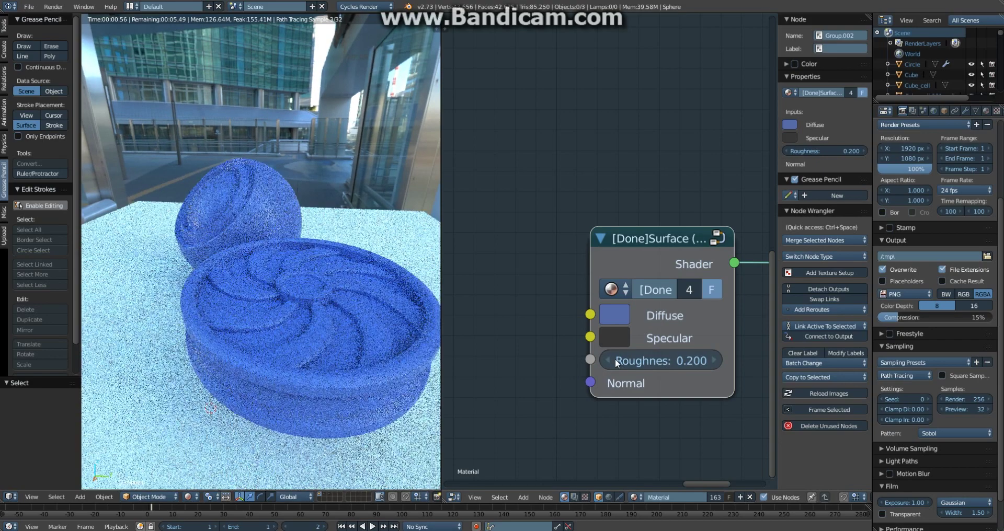
left_click_drag(700, 365, 704, 357)
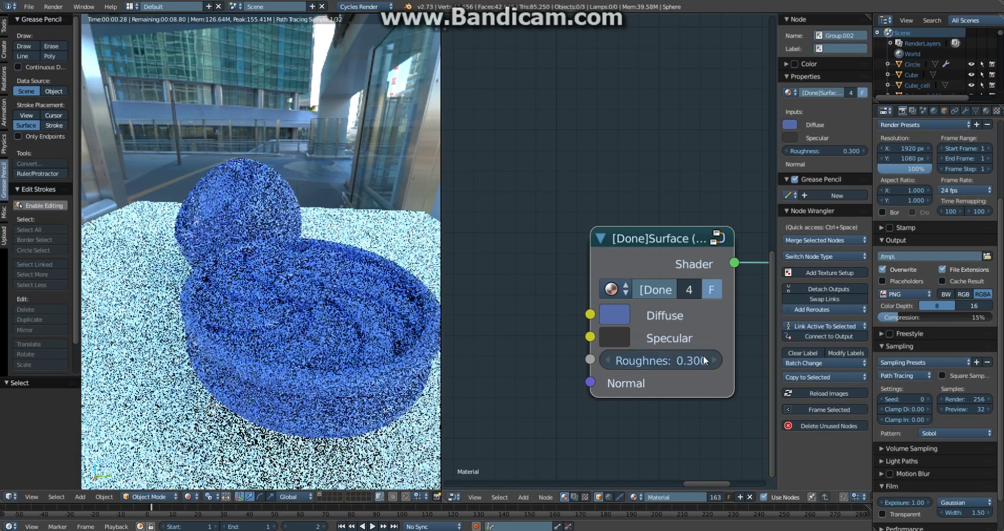
middle_click_drag(382, 349, 414, 340)
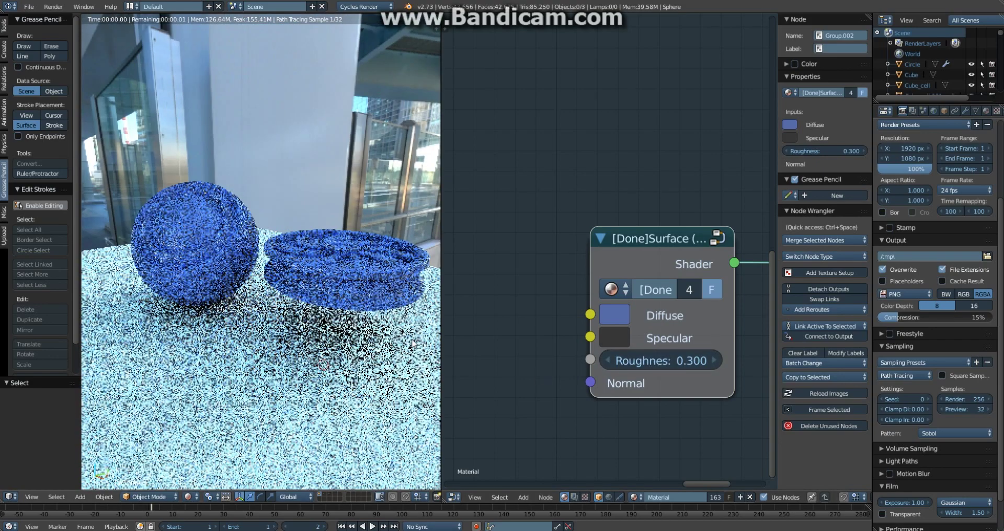
scroll(414, 341, "up", 4)
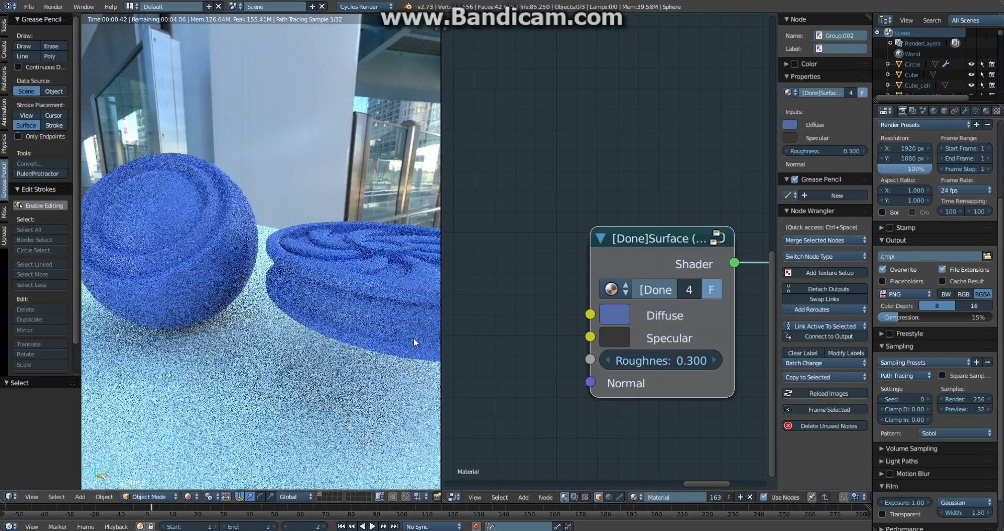
scroll(414, 342, "down", 1)
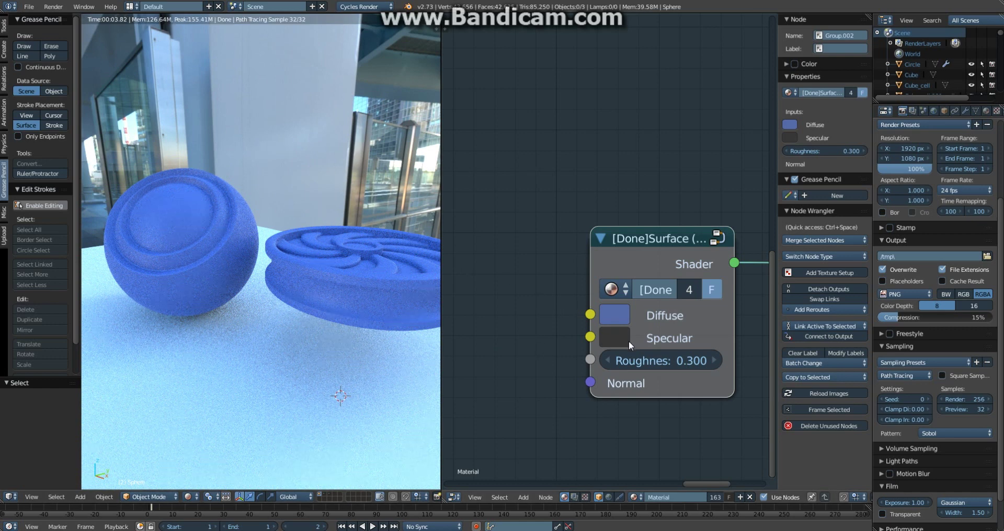
- Set the surface group's Roughness to 0
left_click(613, 357)
left_click(613, 357)
left_click(613, 356)
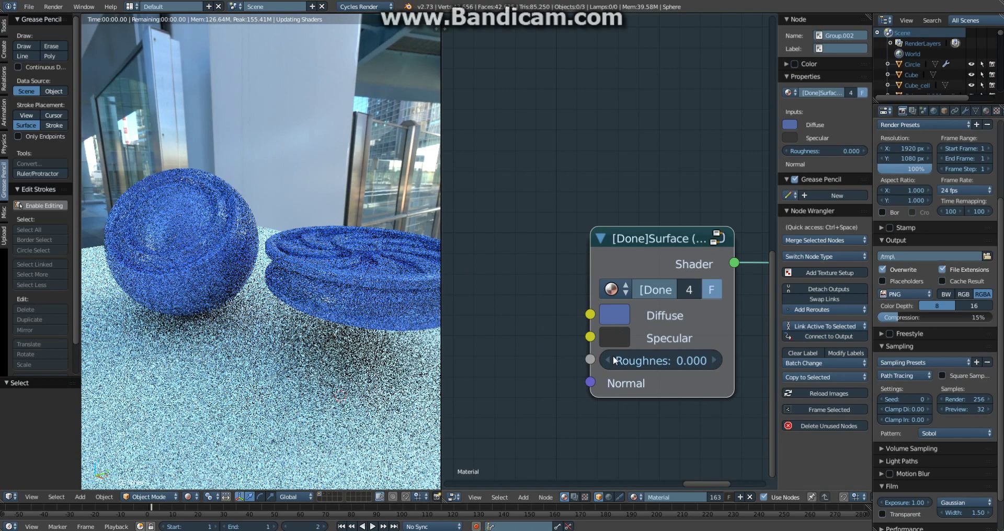
- Set the Specular colour's red, green and blue components to 0.04 each
left_click(619, 340)
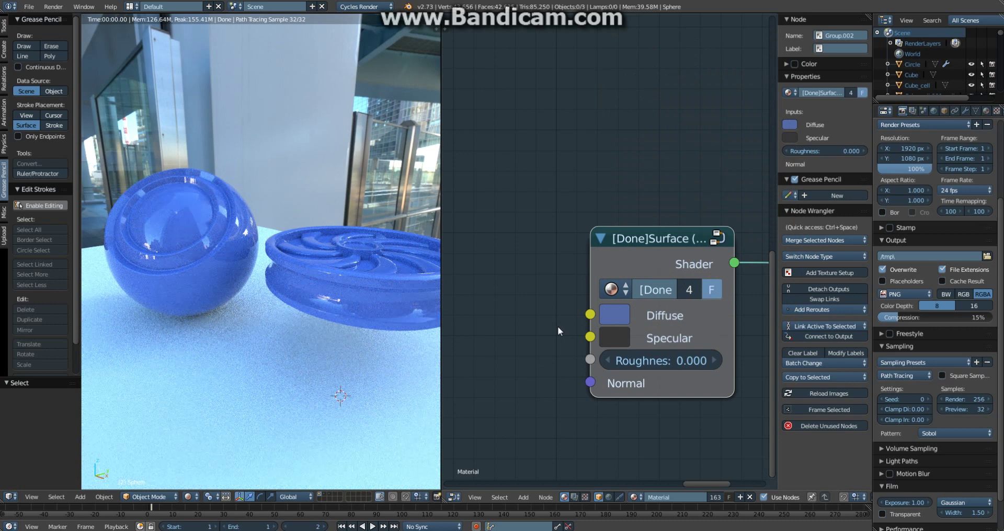
left_click(611, 339)
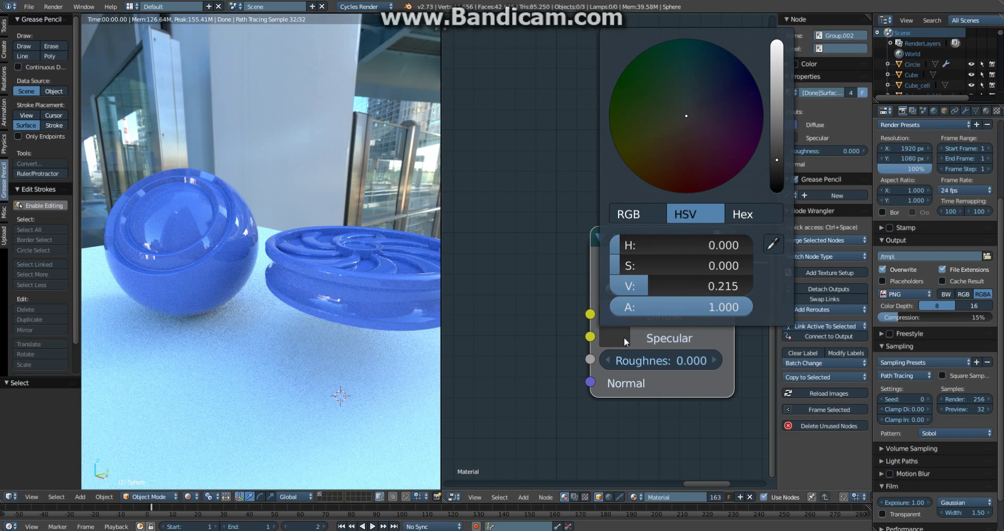
left_click_drag(680, 282, 685, 281)
left_click(647, 210)
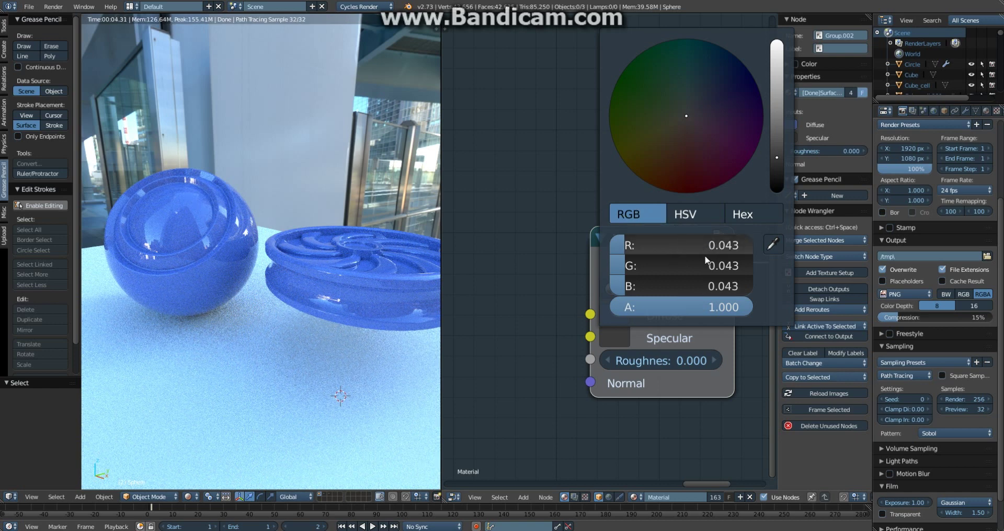
left_click(720, 244)
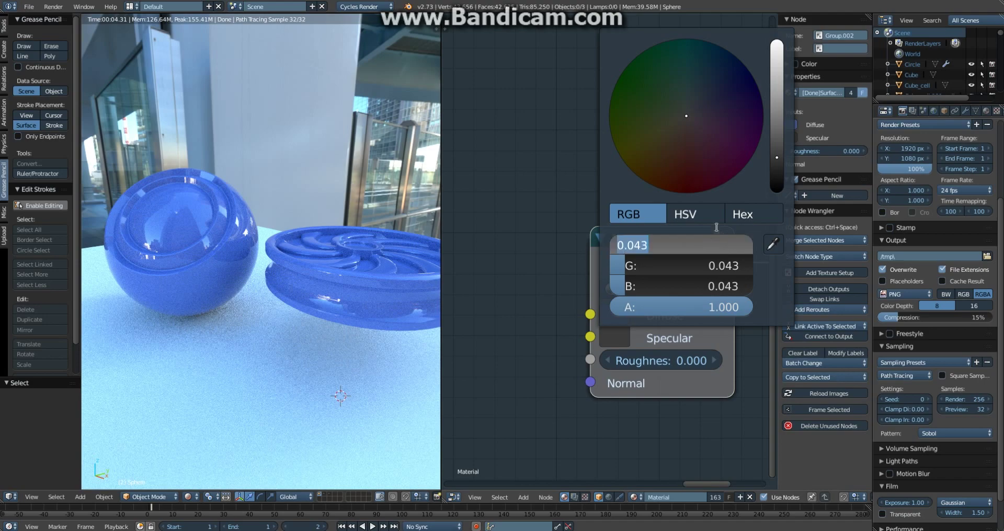
type("0.04")
key("Return")
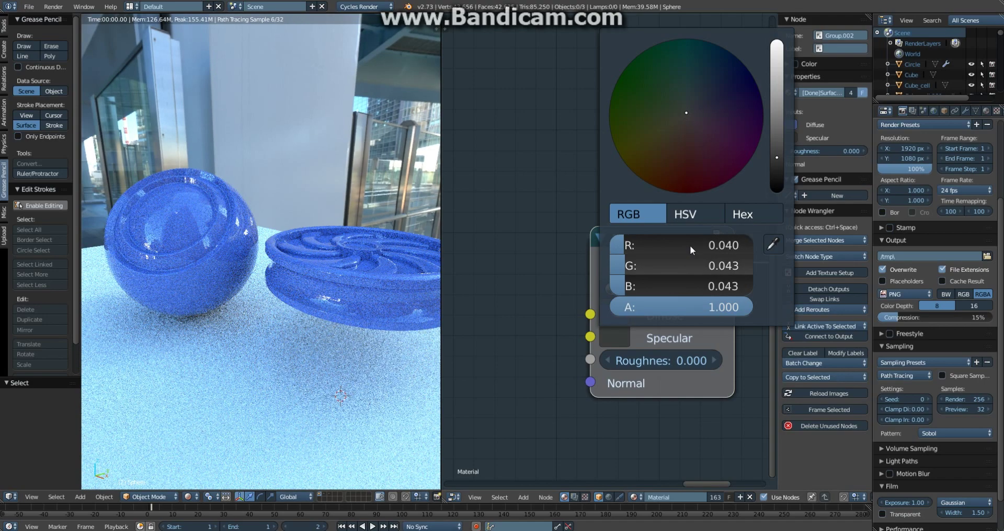
key("ctrl+c")
key("ctrl+v")
key("ctrl+v")
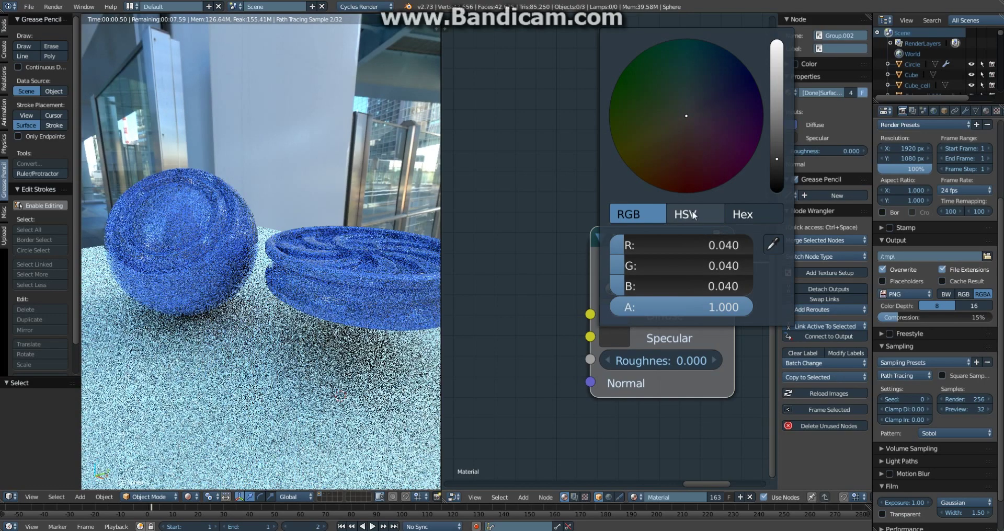
- Set the Specular colour's HSV value component to 0.22
left_click(690, 215)
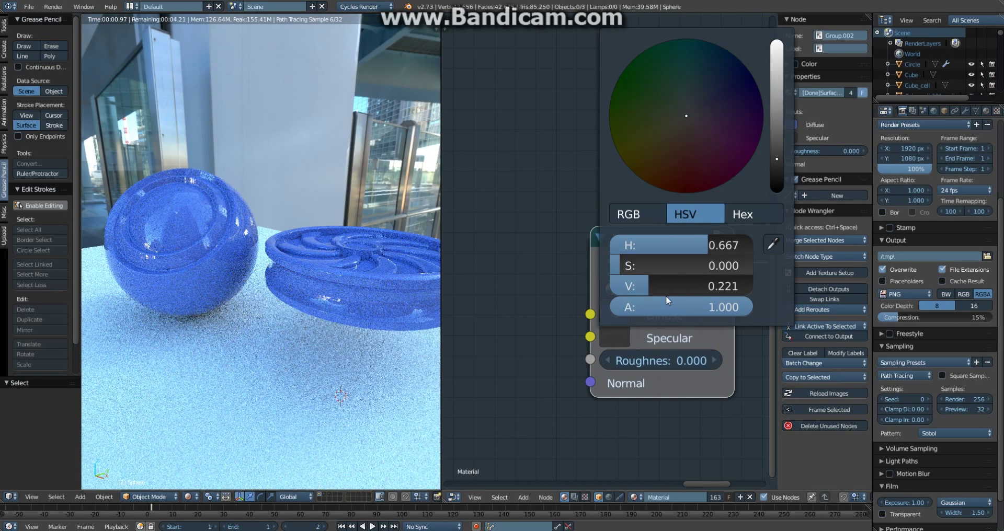
left_click(694, 284)
type("2")
key("Return")
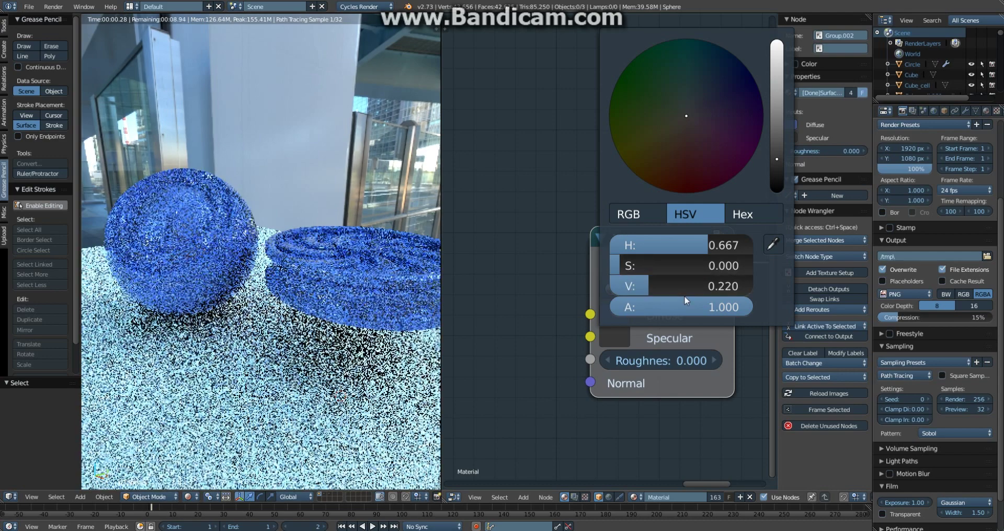
- Check the Specular colour's RGB components and set its HSV saturation to 0
left_click(632, 218)
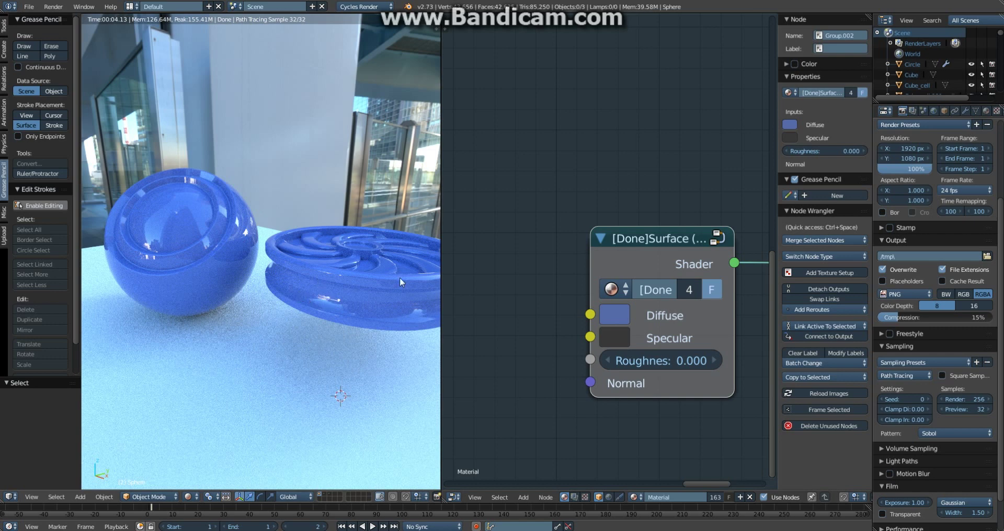
left_click(614, 337)
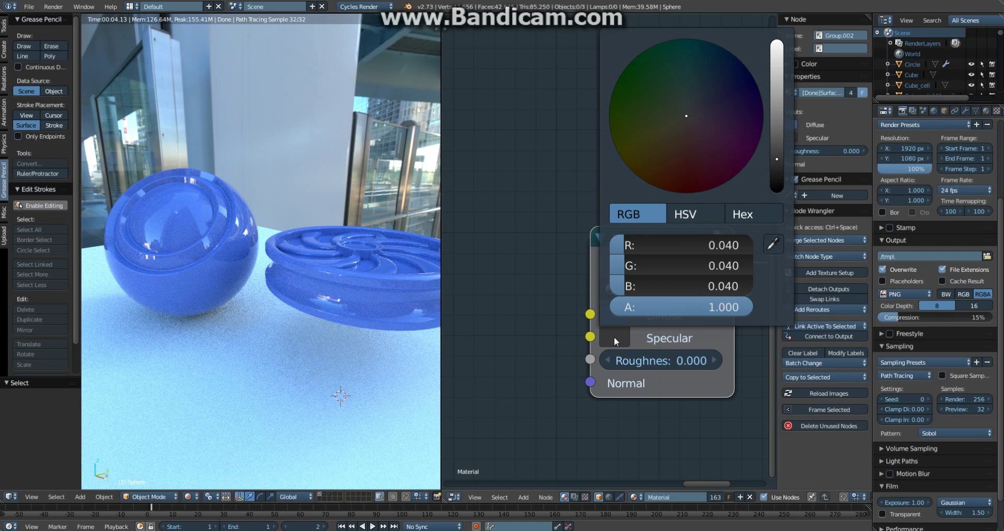
left_click(687, 215)
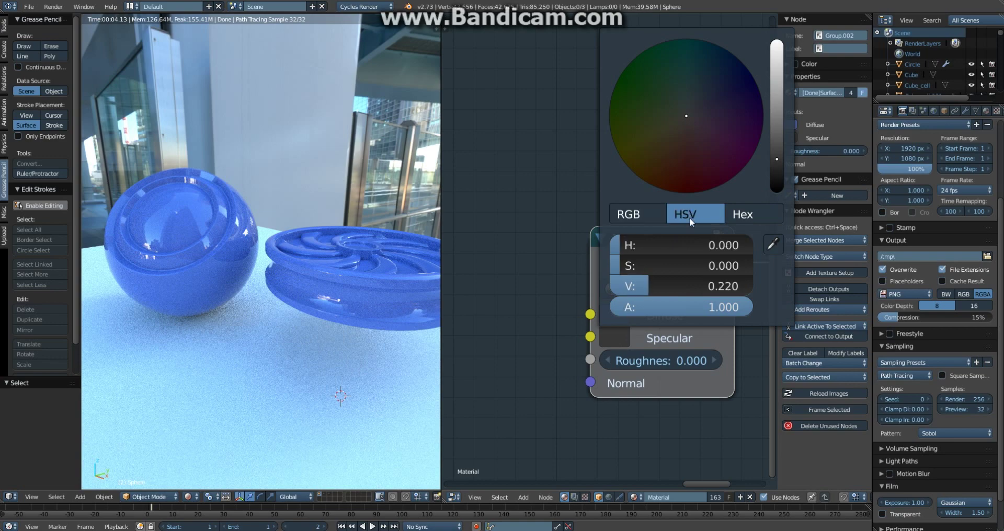
left_click_drag(645, 271, 619, 266)
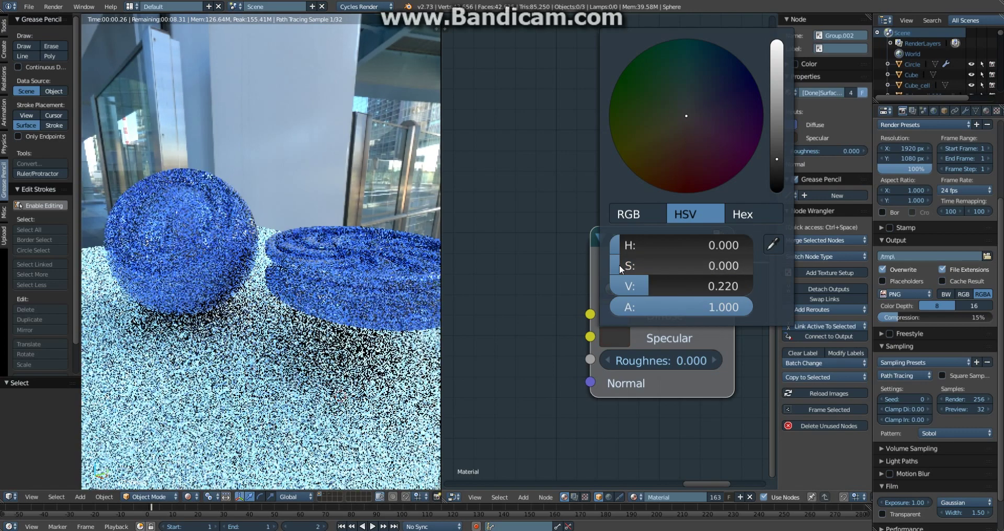
left_click(619, 264)
left_click(636, 261)
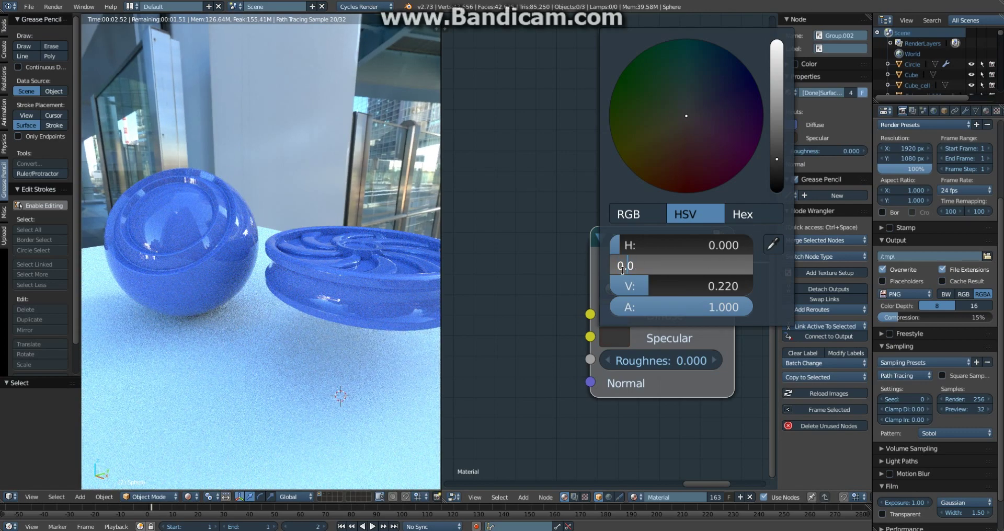
key("Return")
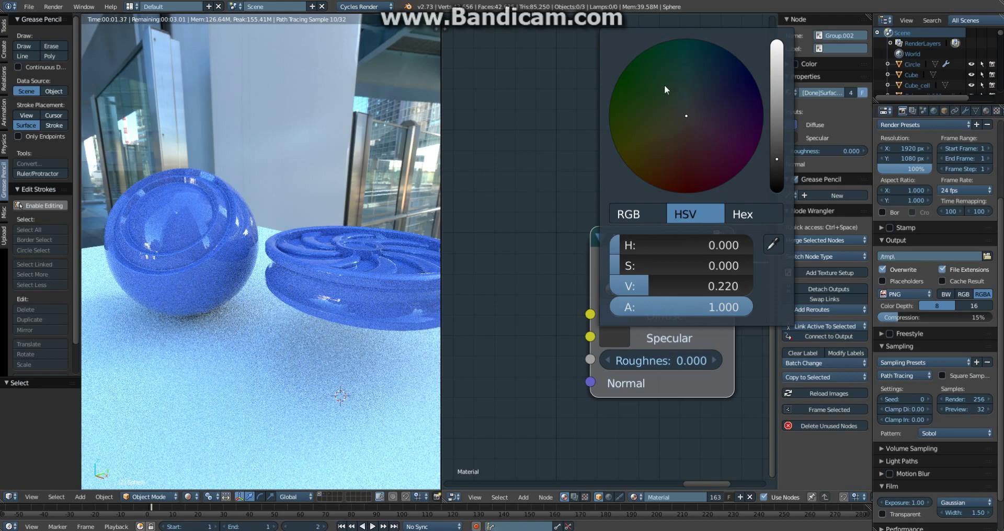
- Try a green and then a deep red Specular colour at a value of about 0.509 and compare the tinted reflections
left_click_drag(663, 84, 637, 75)
left_click(777, 115)
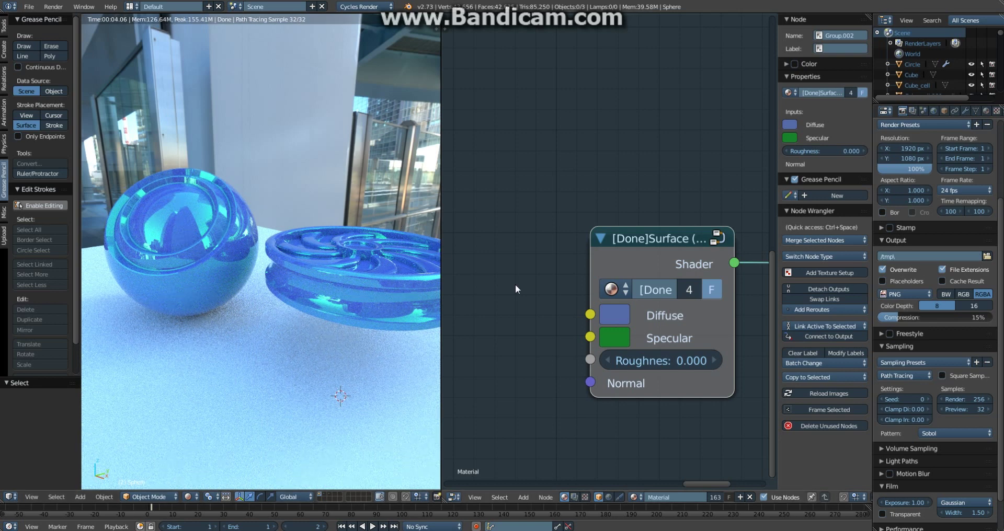
left_click(622, 336)
left_click(743, 63)
left_click(705, 145)
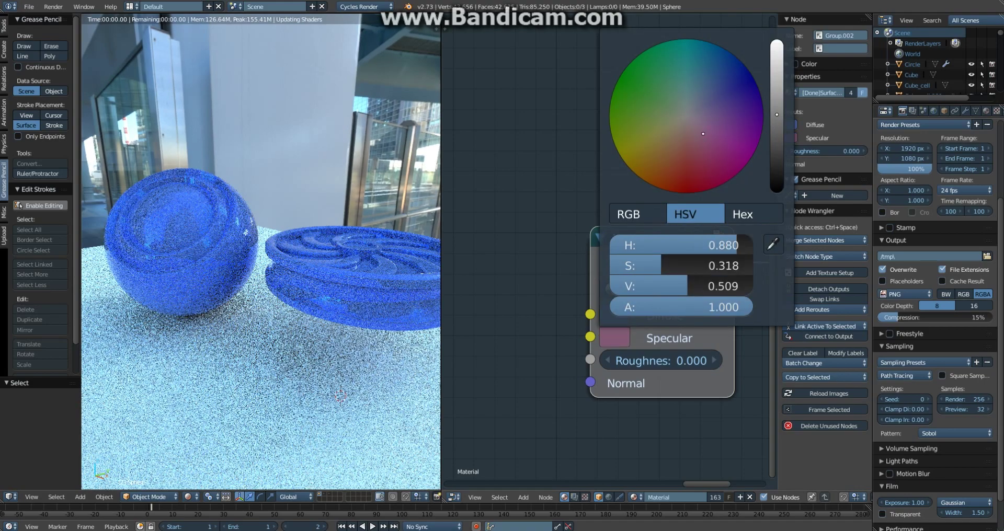
left_click(703, 190)
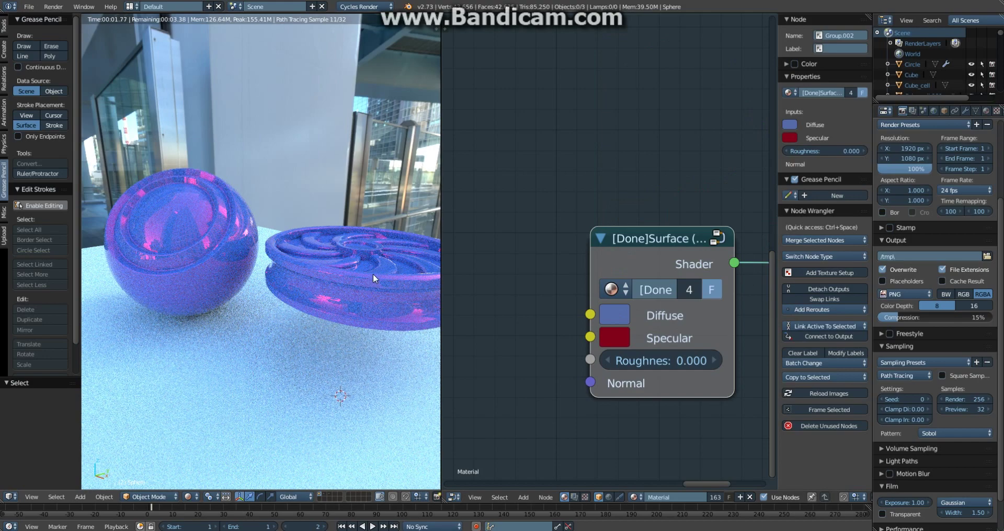
middle_click_drag(372, 273, 519, 299)
- Make the Specular colour a neutral dark grey with saturation 0 and a value of about 0.222
left_click(625, 337)
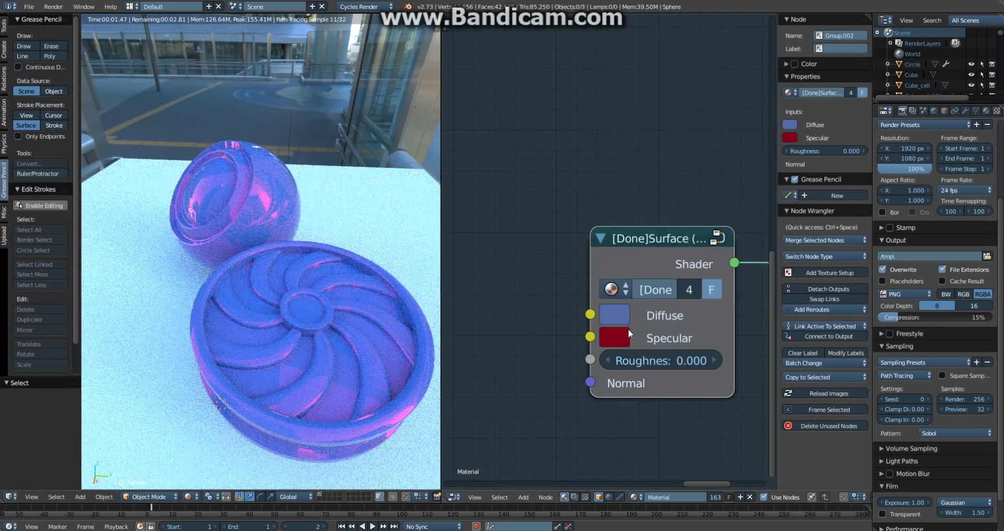
left_click(625, 335)
left_click_drag(694, 264, 629, 276)
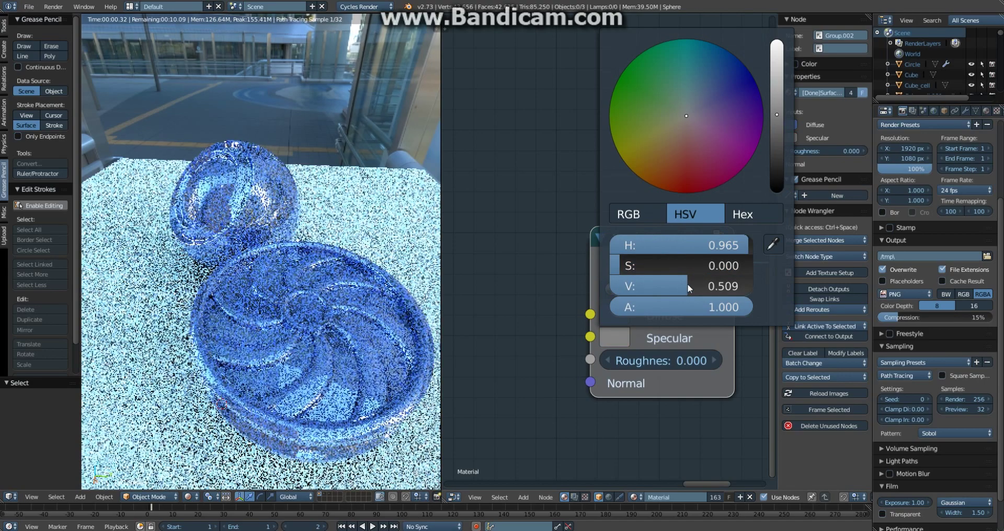
left_click_drag(690, 284, 647, 285)
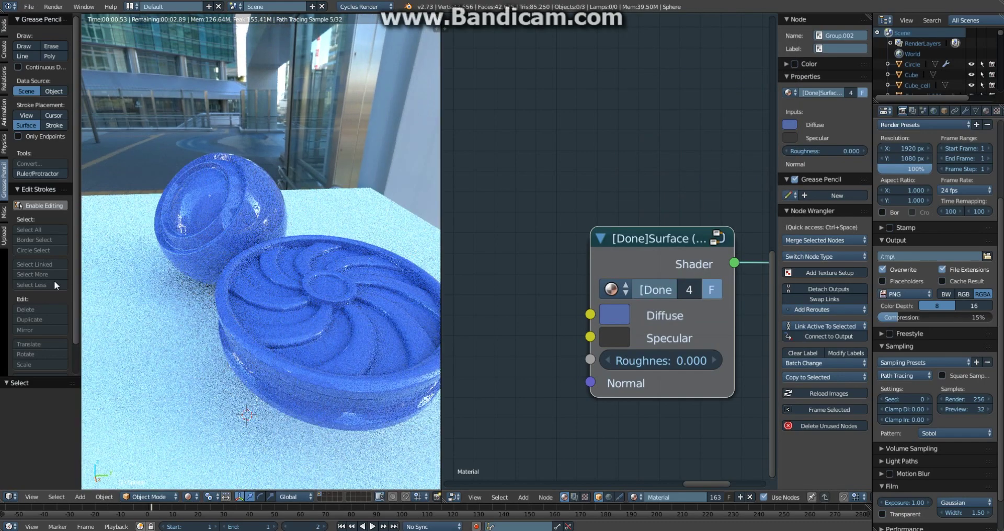
middle_click_drag(204, 278, 350, 256)
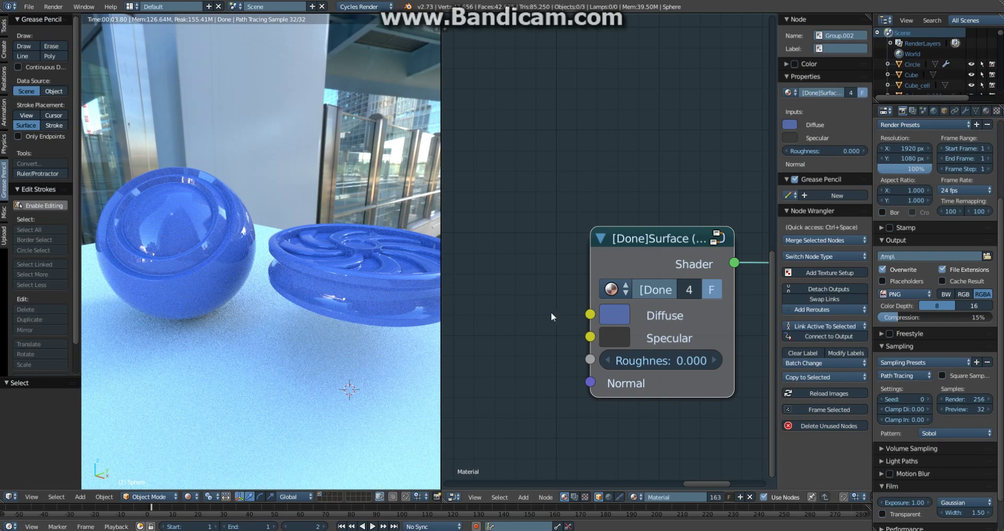
- Set the Diffuse colour to black and raise the Specular colour's value to about 0.829
left_click(607, 320)
mouse_move(779, 162)
left_mouse_down()
mouse_move(776, 126)
mouse_move(777, 166)
left_mouse_up()
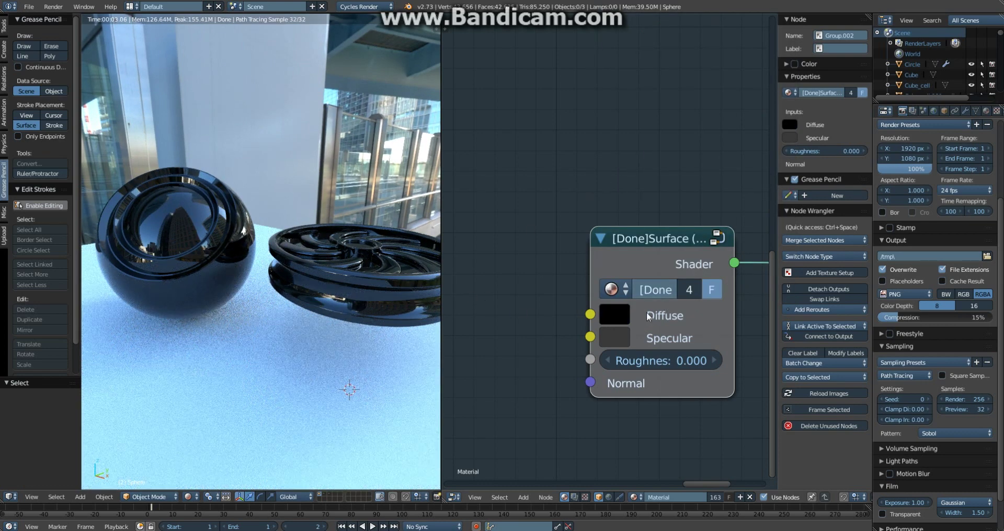
left_click(624, 335)
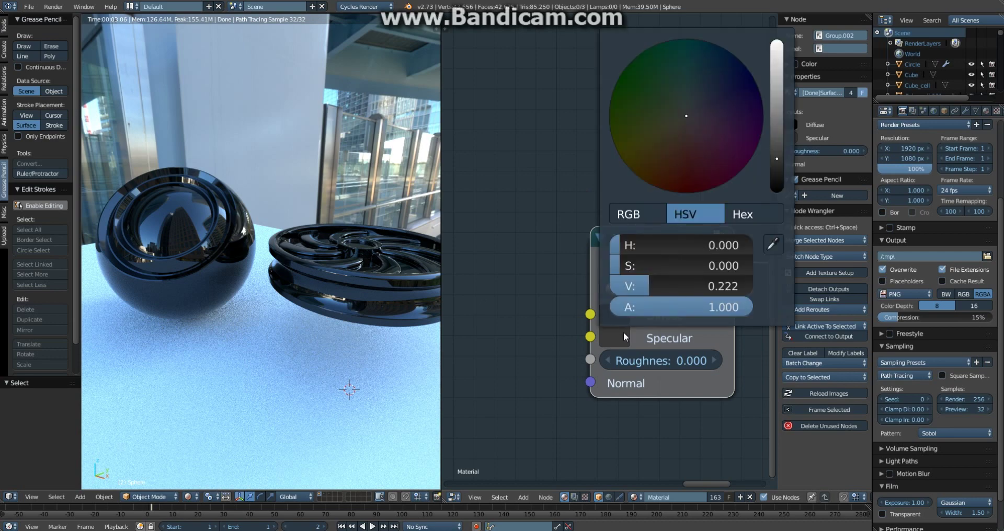
left_click_drag(781, 157, 777, 64)
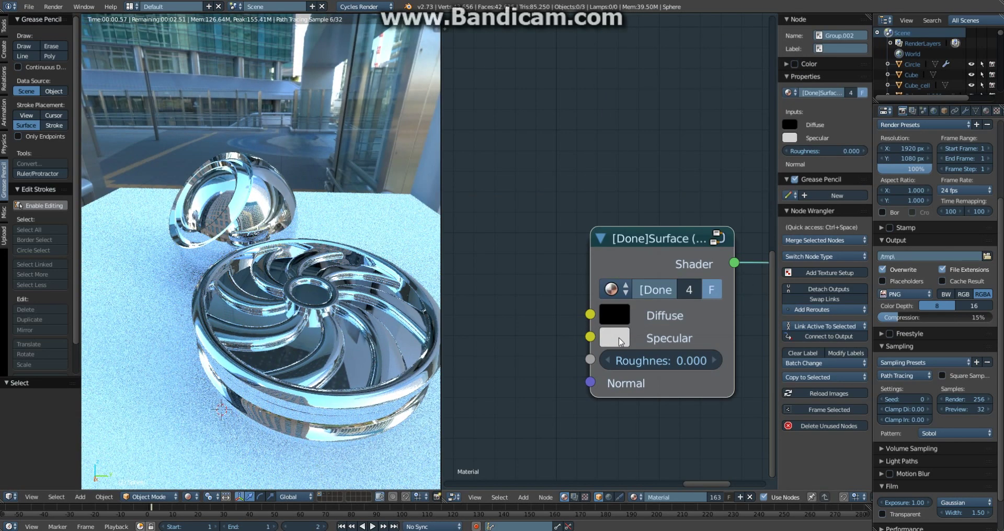
- Try a green Specular colour with hue about 0.342 and saturation about 0.683, and inspect the reflections
left_click(619, 338)
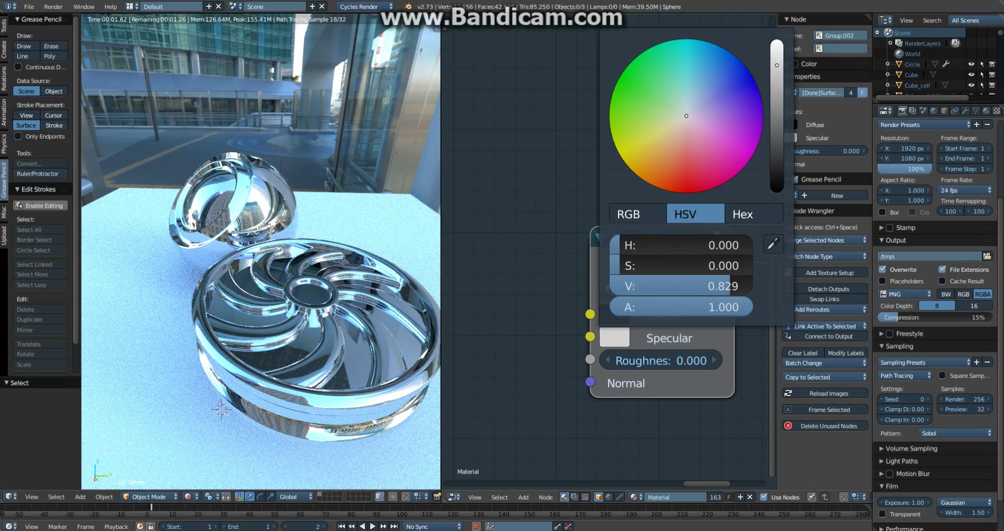
left_click(614, 99)
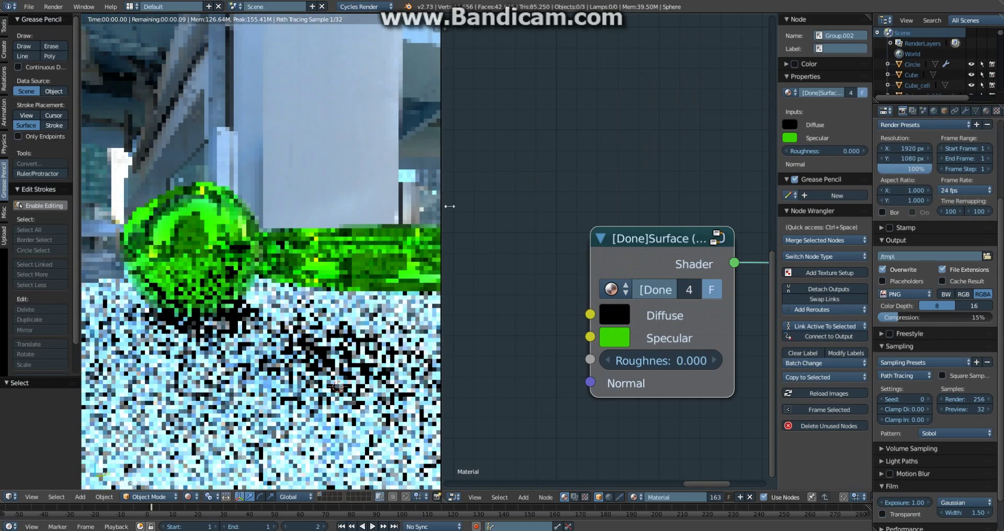
left_click(619, 335)
left_click(648, 98)
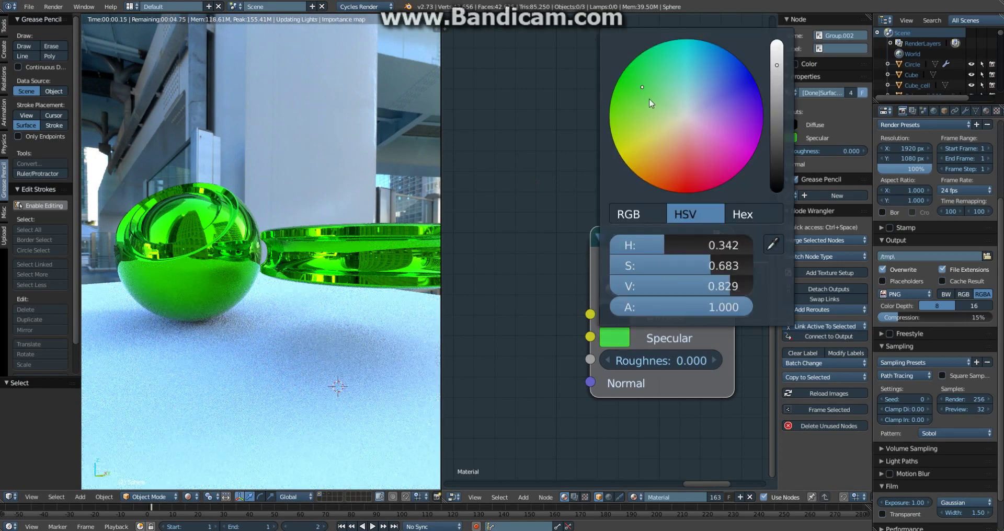
middle_click_drag(272, 204, 306, 259)
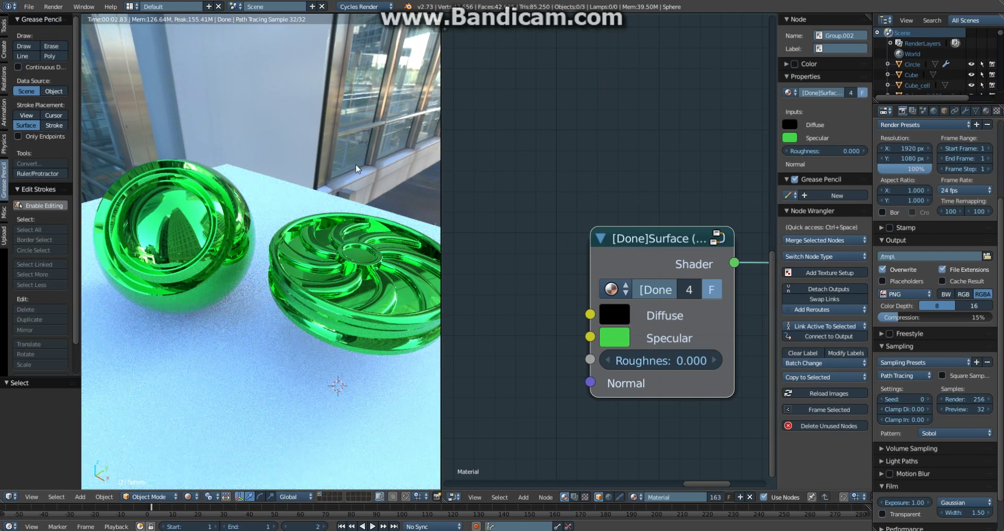
- Darken the green Specular colour to a value of about 0.618 and set the Roughness to 0.1
left_click(620, 341)
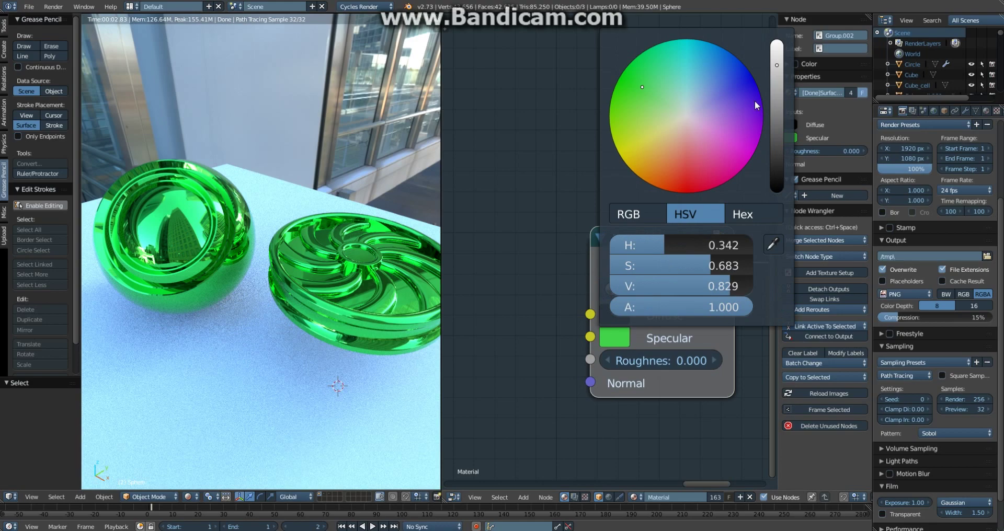
left_click(775, 98)
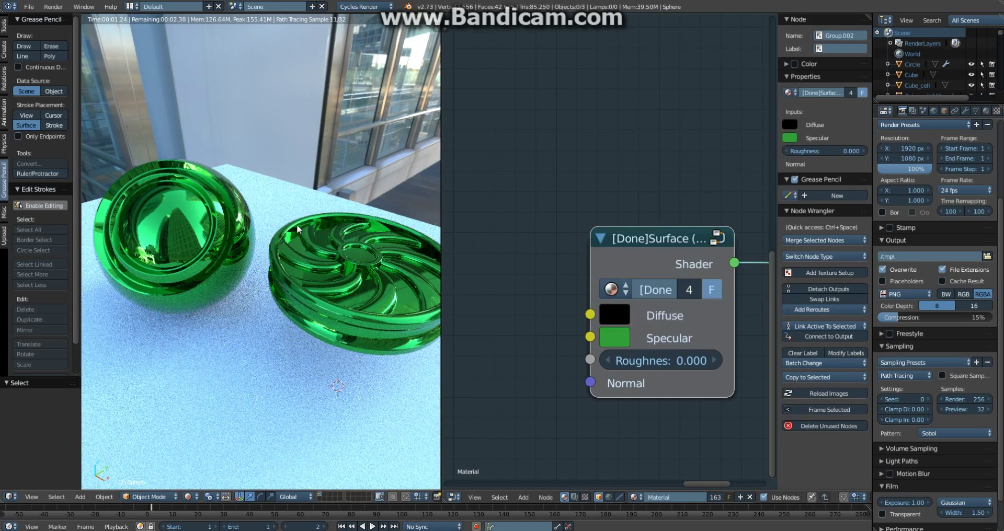
middle_click_drag(300, 228, 251, 225)
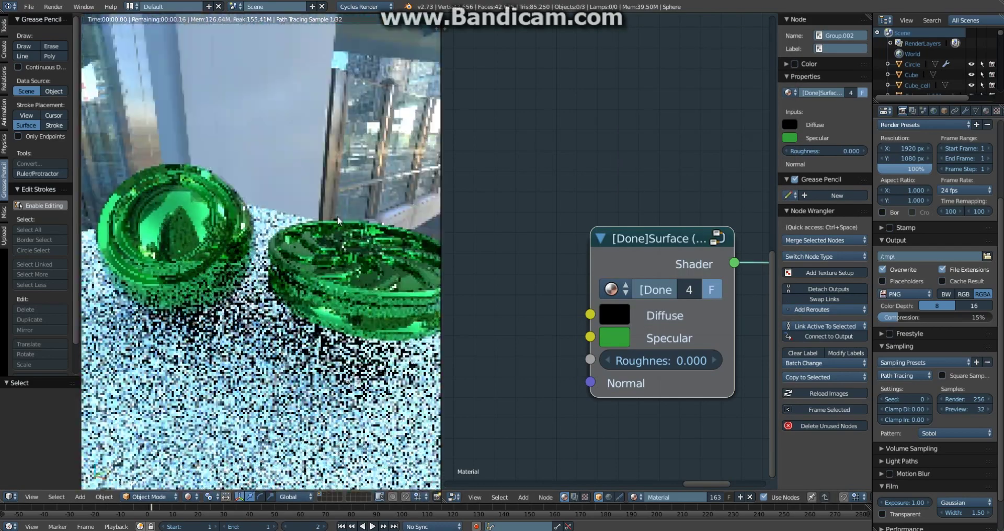
left_click(629, 330)
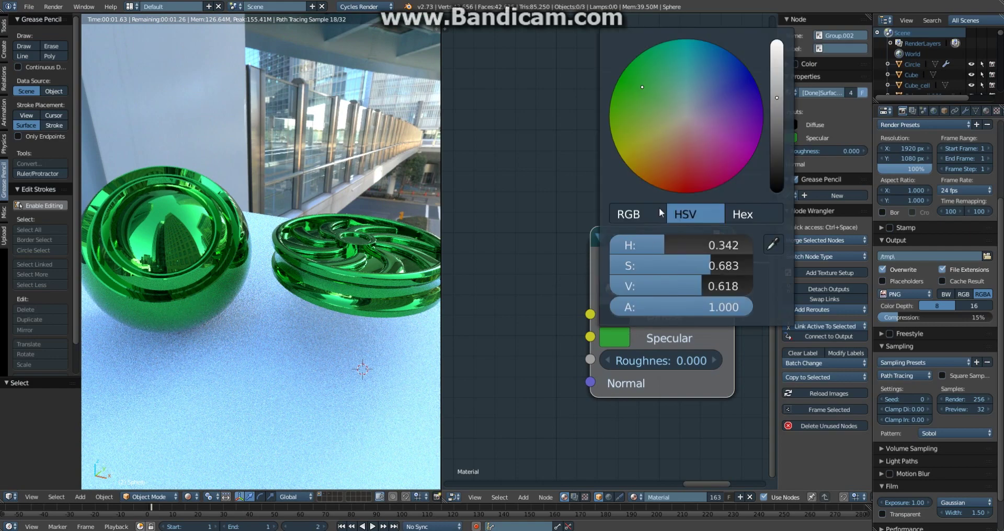
left_click(711, 360)
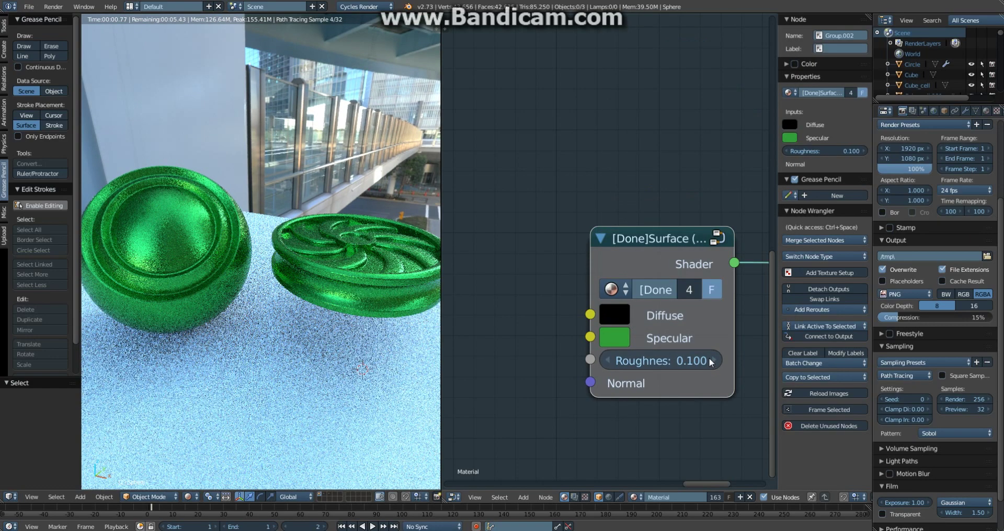
- Change the Specular colour to a metallic tan with hue about 0.096, saturation about 0.289 and value about 0.71, and inspect both objects
left_click(619, 341)
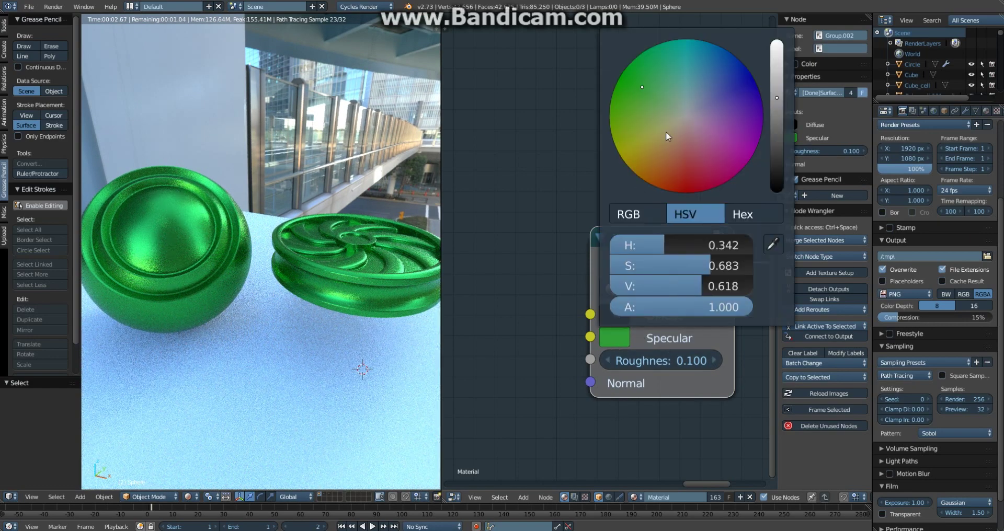
mouse_move(666, 131)
left_mouse_down()
mouse_move(644, 228)
mouse_move(675, 139)
left_mouse_up()
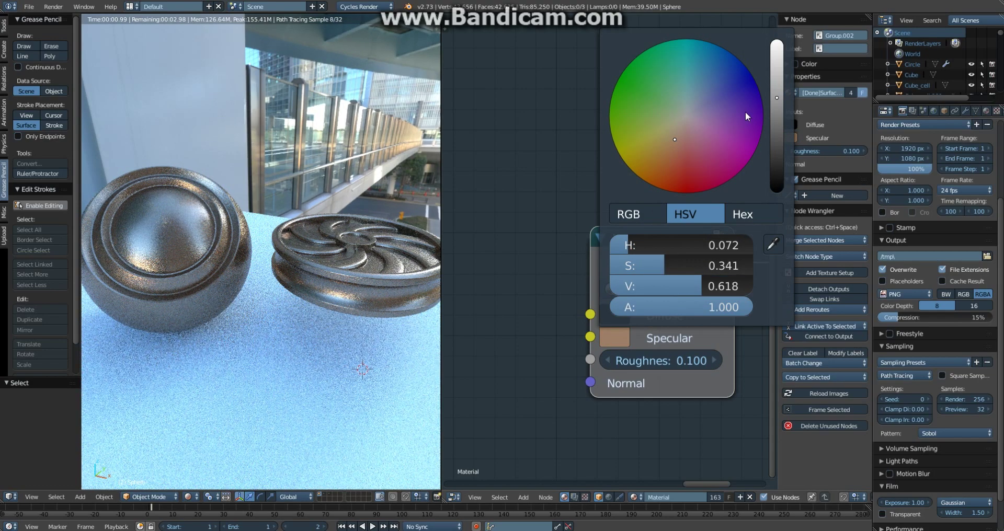
left_click_drag(776, 97, 777, 83)
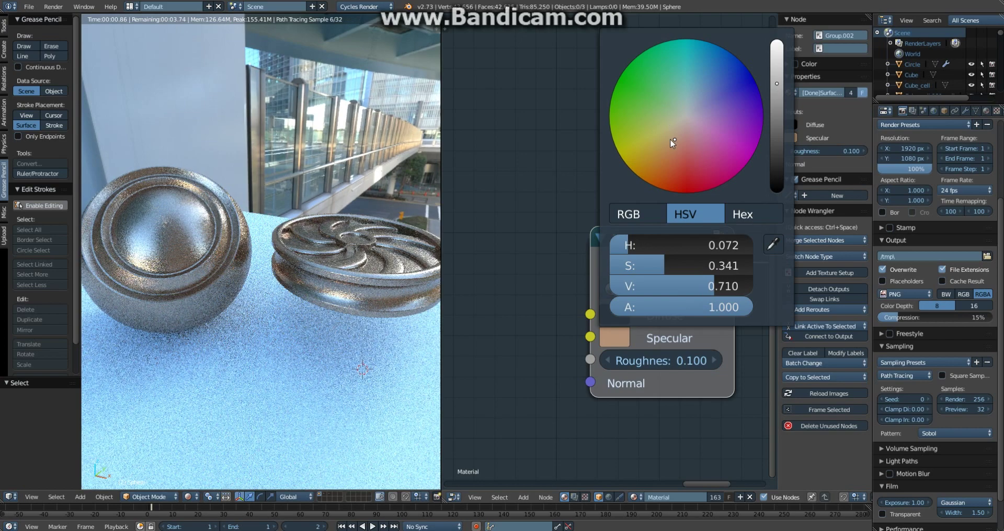
left_click_drag(670, 139, 674, 136)
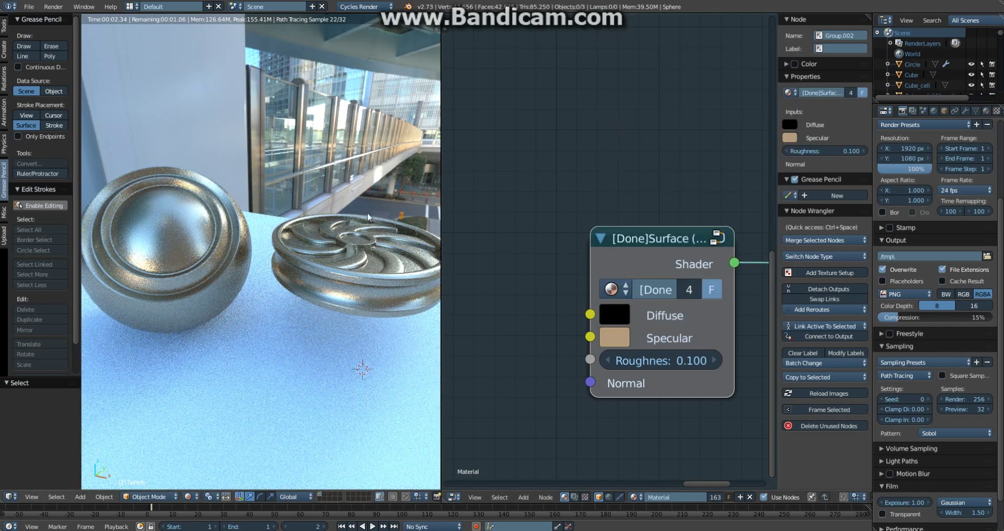
left_click(612, 340)
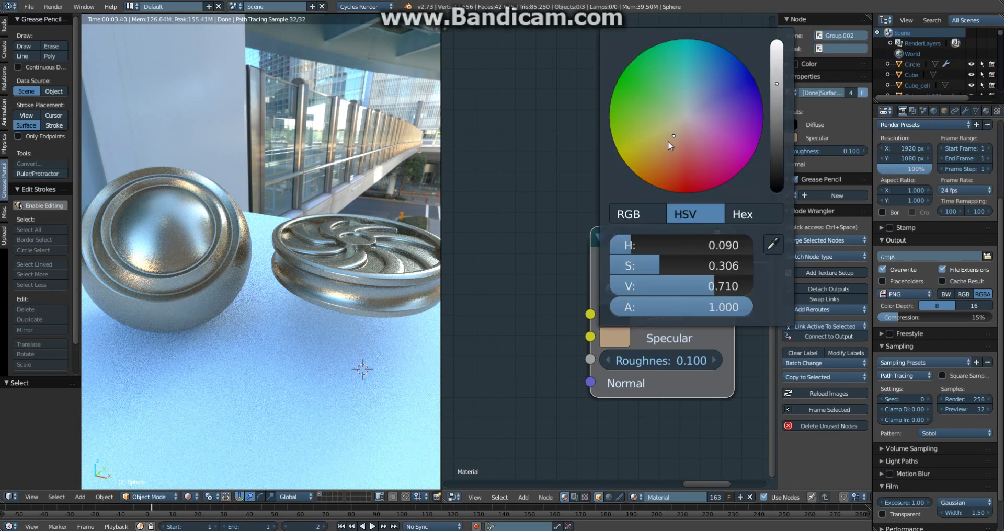
mouse_move(667, 140)
left_mouse_down()
mouse_move(660, 134)
mouse_move(678, 136)
mouse_move(682, 126)
mouse_move(674, 149)
mouse_move(630, 174)
mouse_move(634, 157)
mouse_move(671, 135)
left_mouse_up()
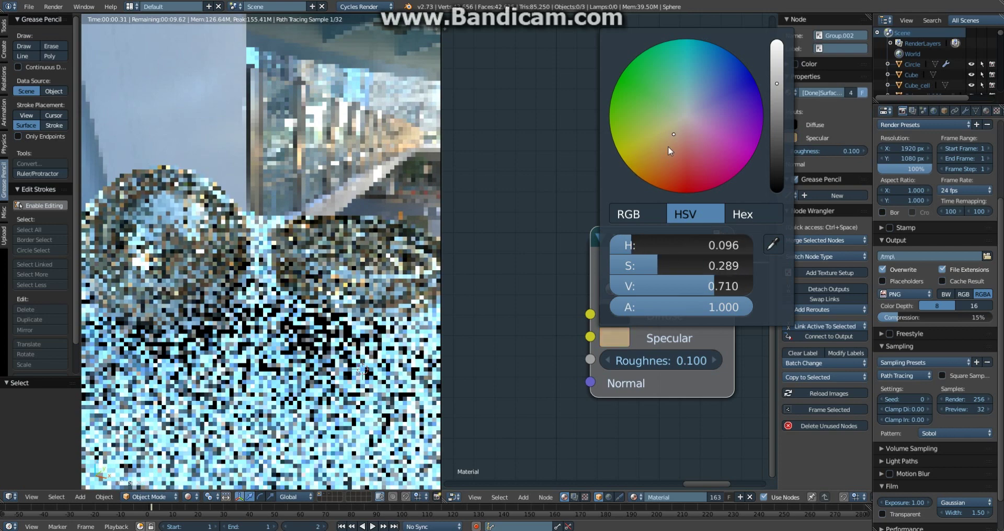
middle_click_drag(214, 317, 372, 164)
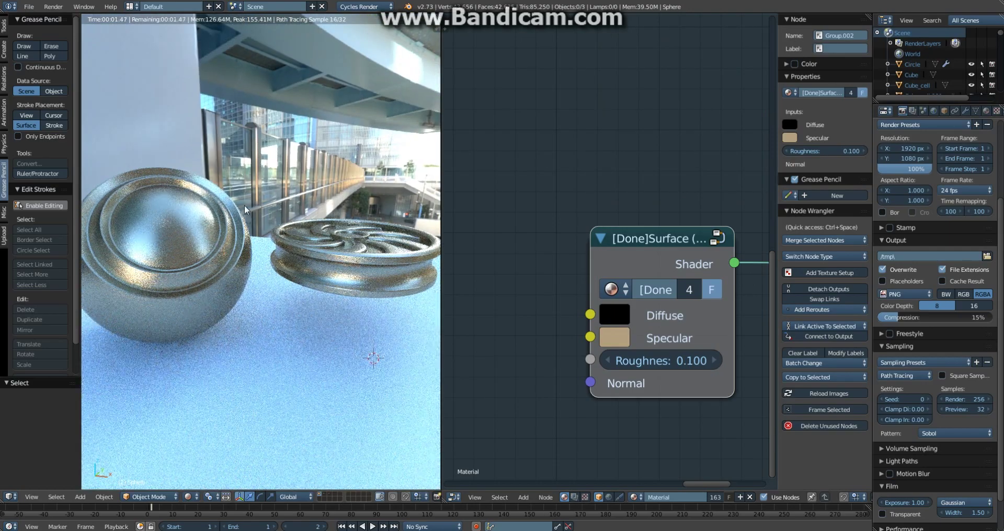
middle_click_drag(366, 289, 277, 316)
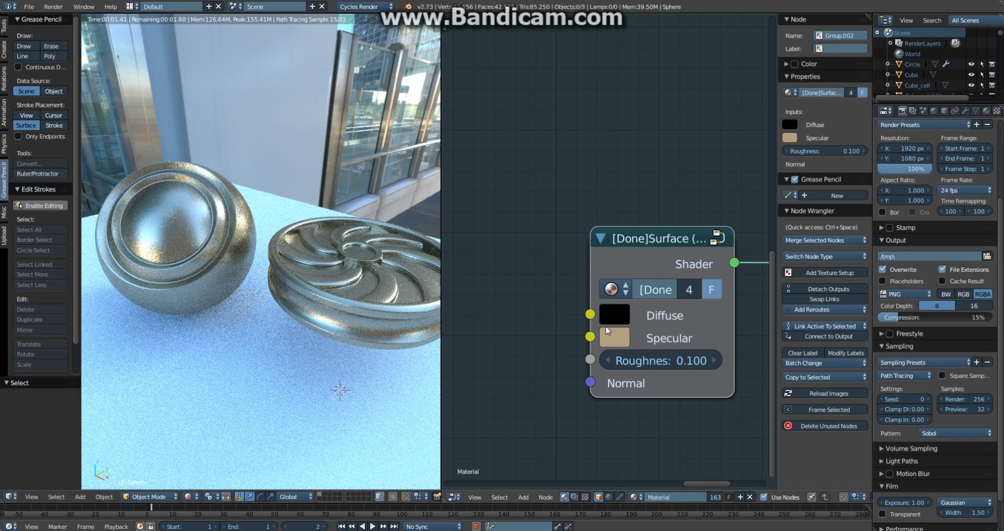
middle_click_drag(511, 321, 471, 316)
middle_click_drag(322, 300, 339, 299)
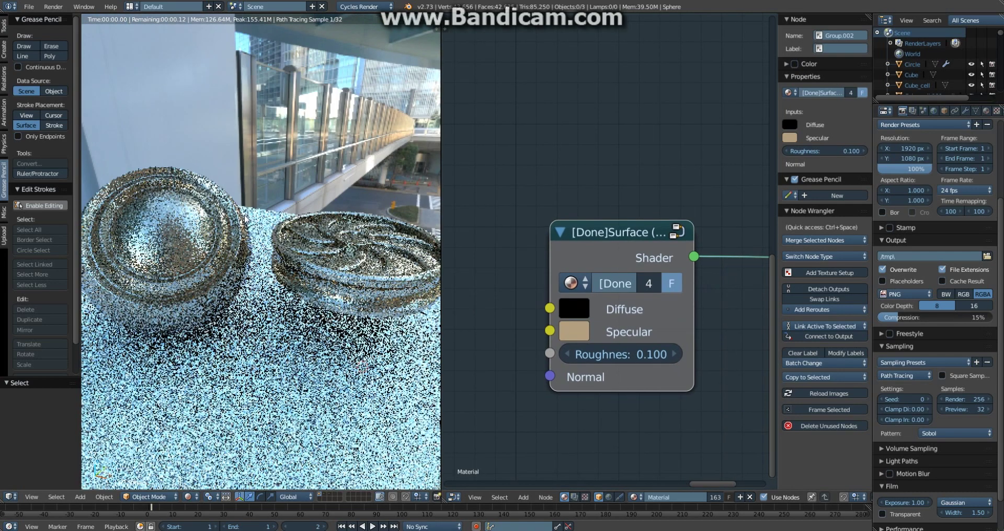
middle_click_drag(507, 305, 454, 306)
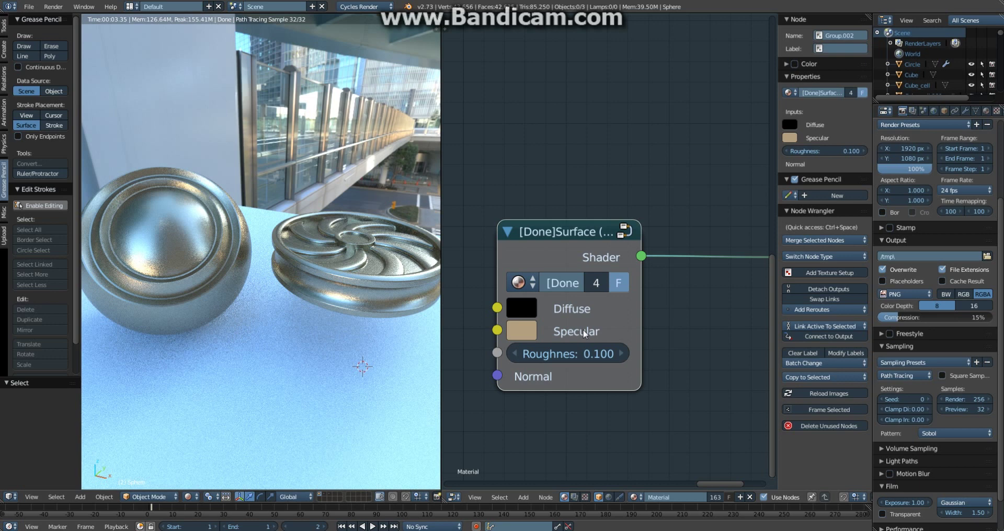
- Change the Diffuse colour to a bright red with hue about 0.004, saturation about 0.796 and value about 0.939
mouse_move(623, 312)
middle_mouse_down()
mouse_move(574, 339)
mouse_move(637, 302)
mouse_move(625, 300)
middle_mouse_up()
middle_click_drag(335, 261, 372, 293)
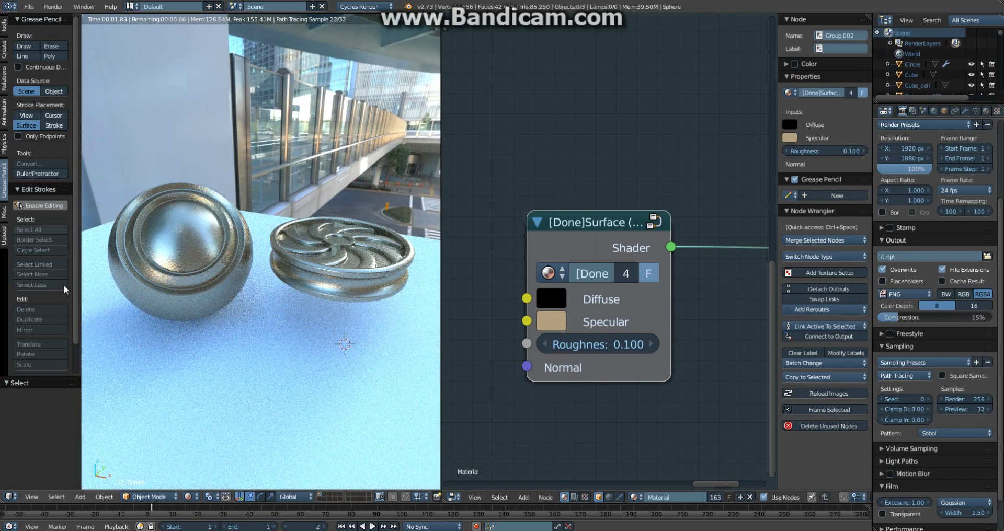
left_click(560, 299)
left_click(720, 14)
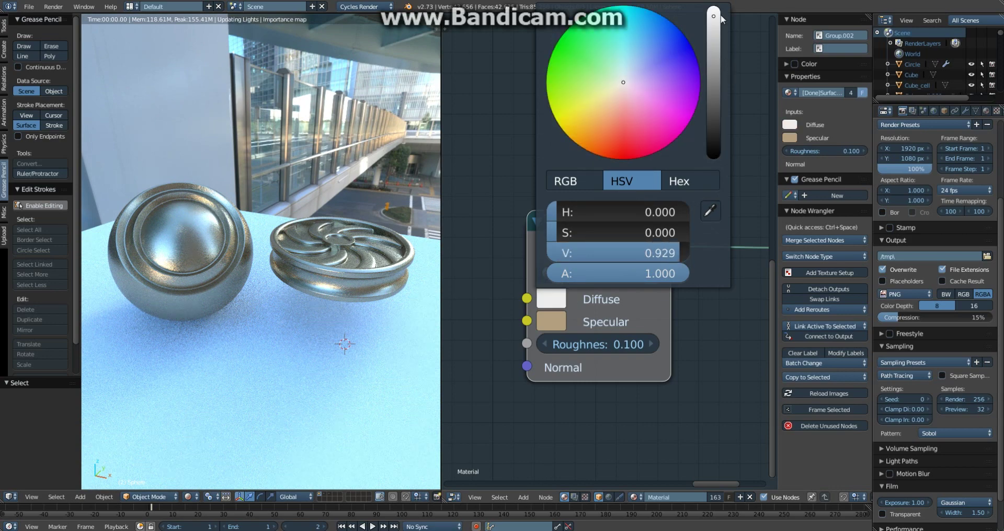
left_click(555, 302)
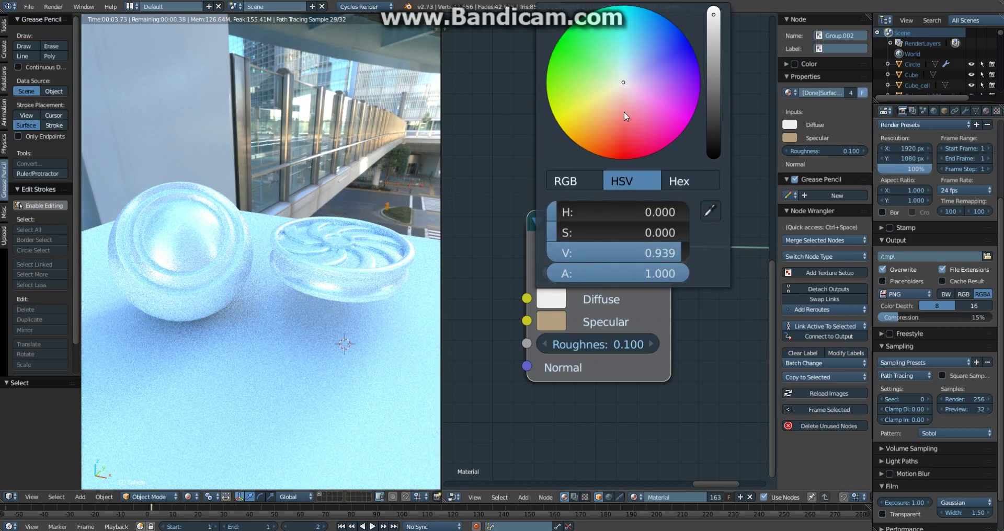
left_click_drag(624, 112, 623, 129)
scroll(584, 311, "down", 2)
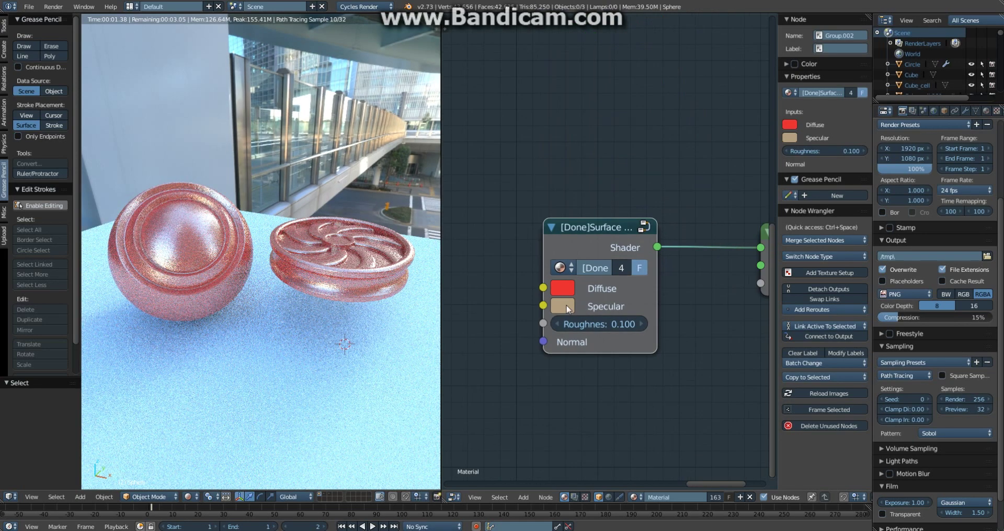
- Desaturate the Specular colour to a saturation of 0 and darken it to a value of about 0.224
left_click(567, 308)
left_click_drag(623, 251, 583, 251)
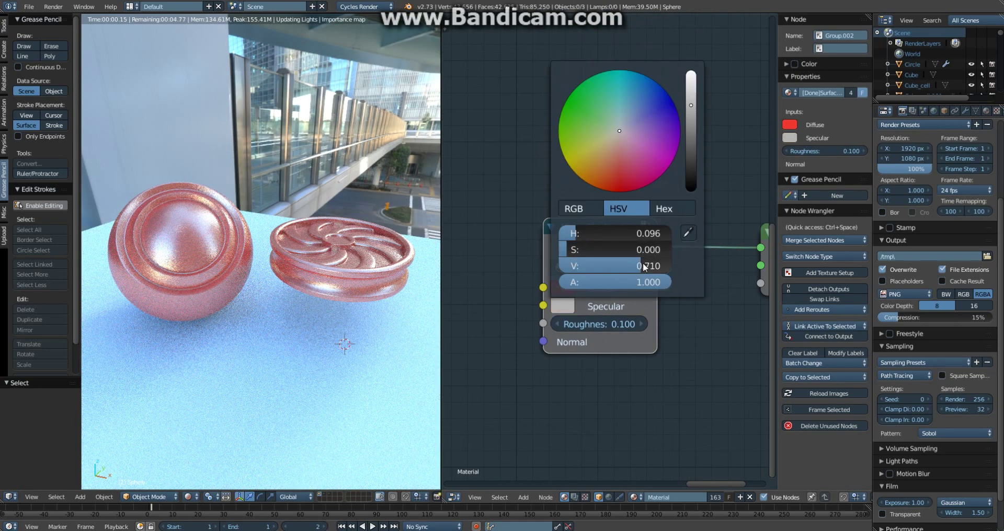
left_click_drag(645, 267, 584, 266)
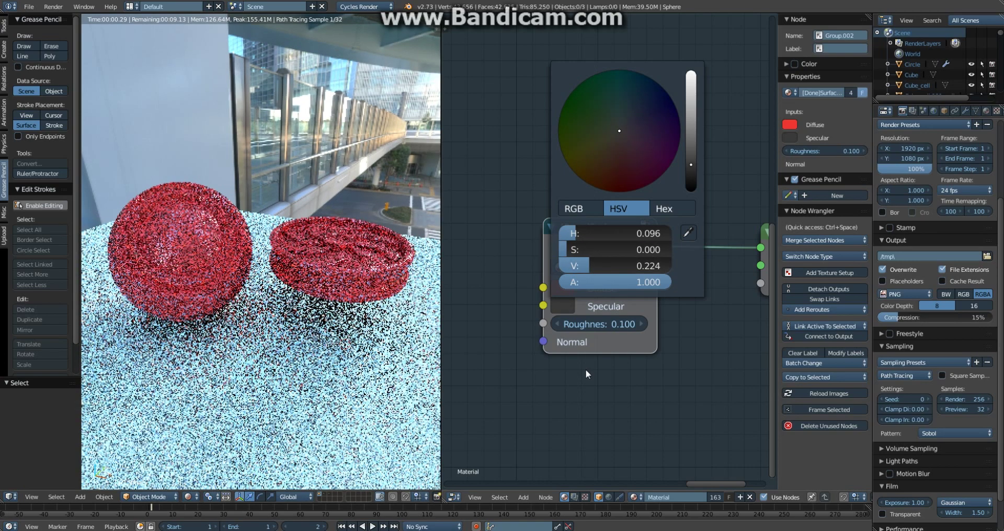
- Set the Diffuse colour to black, tint the Specular colour a brighter red with hue about 0.983 and saturation about 0.928, and inspect both objects
left_click(562, 289)
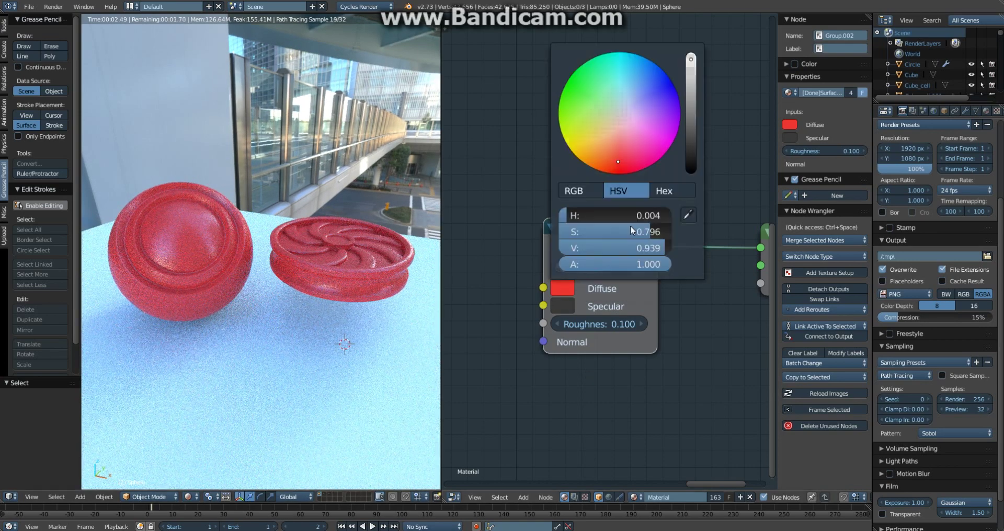
left_click_drag(692, 154, 689, 179)
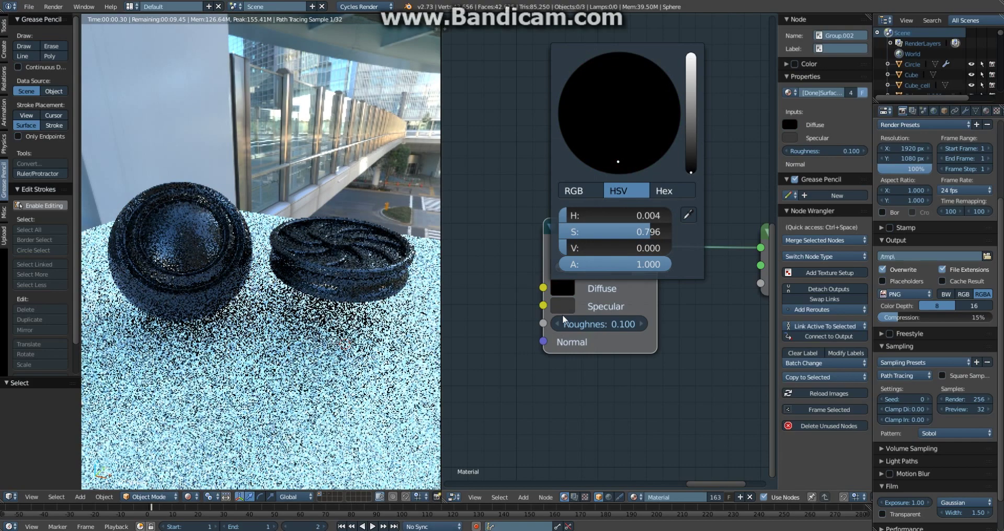
left_click(561, 306)
left_click_drag(631, 148, 624, 187)
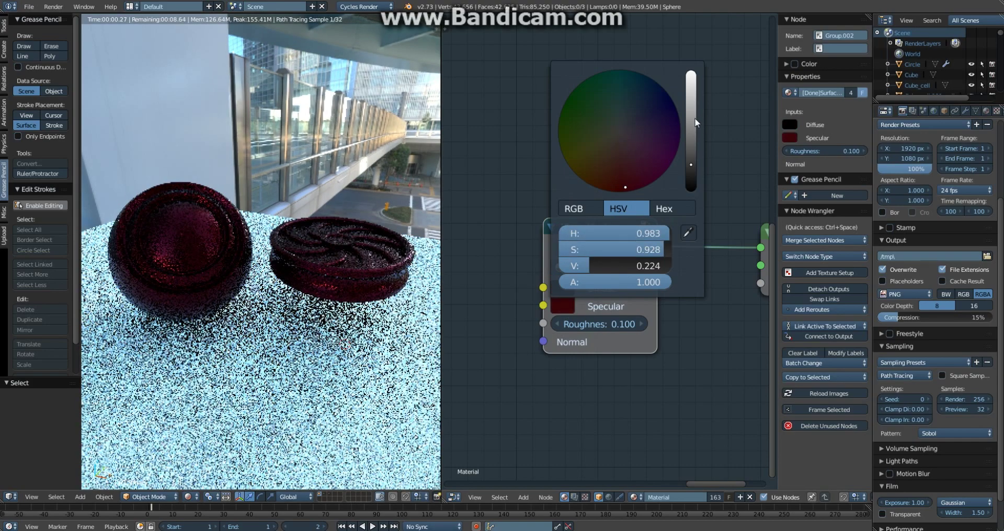
left_click_drag(696, 122, 713, 118)
middle_click_drag(269, 285, 218, 280)
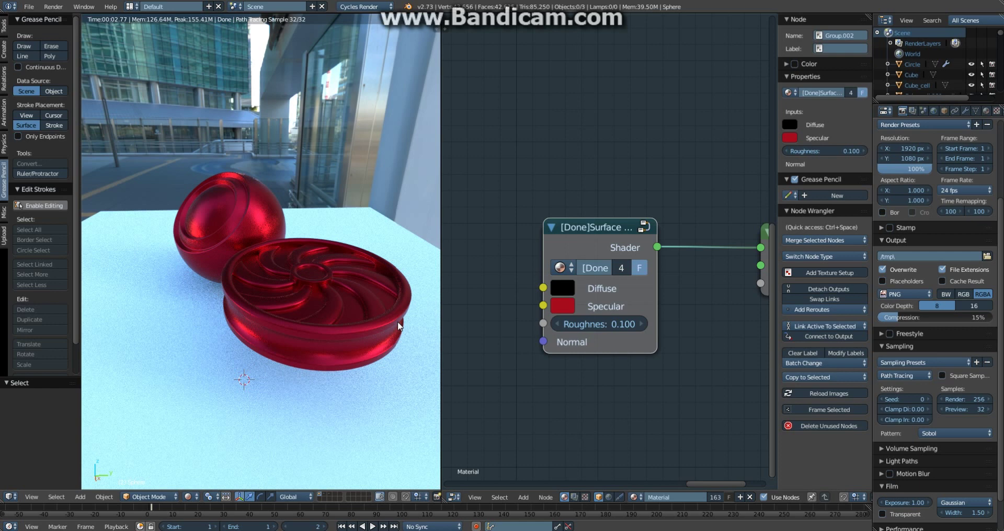
mouse_move(359, 292)
middle_mouse_down()
mouse_move(390, 286)
mouse_move(338, 260)
mouse_move(216, 270)
mouse_move(381, 287)
middle_mouse_up()
- Delete the test surface shader group and connect the Add Shader node to the material output to view the combined material
scroll(546, 242, "down", 1)
middle_click_drag(547, 242, 645, 278)
key("x")
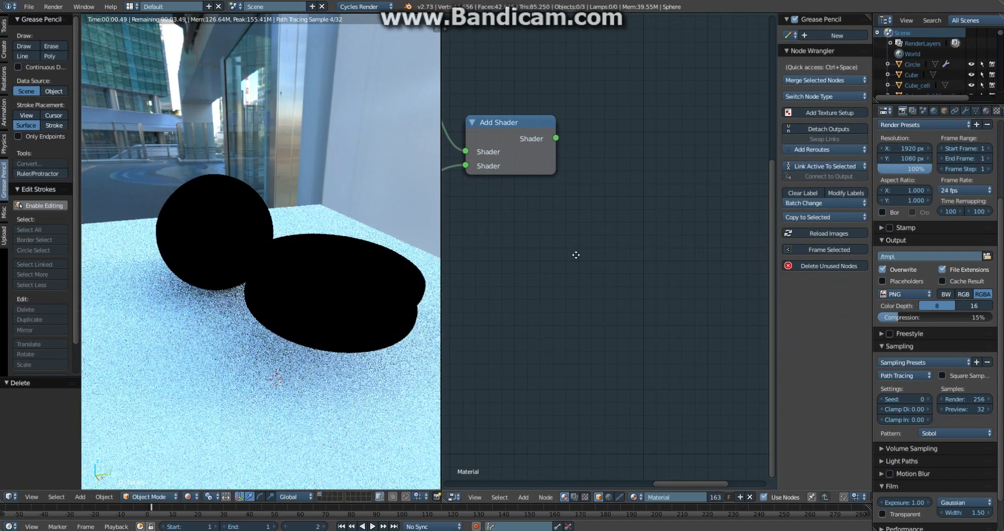
middle_click_drag(538, 241, 712, 281)
left_click(690, 171, "ctrl+shift")
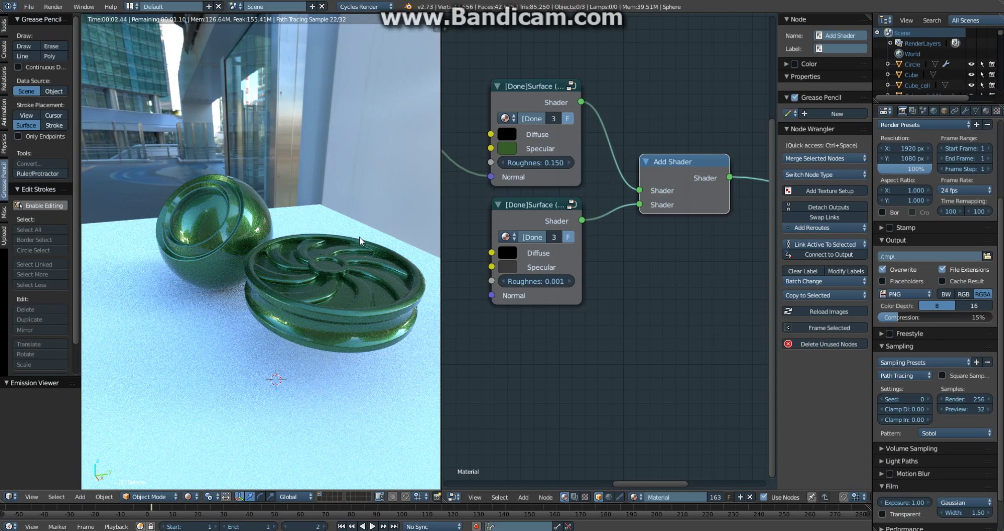
scroll(363, 243, "up", 3)
middle_click_drag(382, 261, 420, 247)
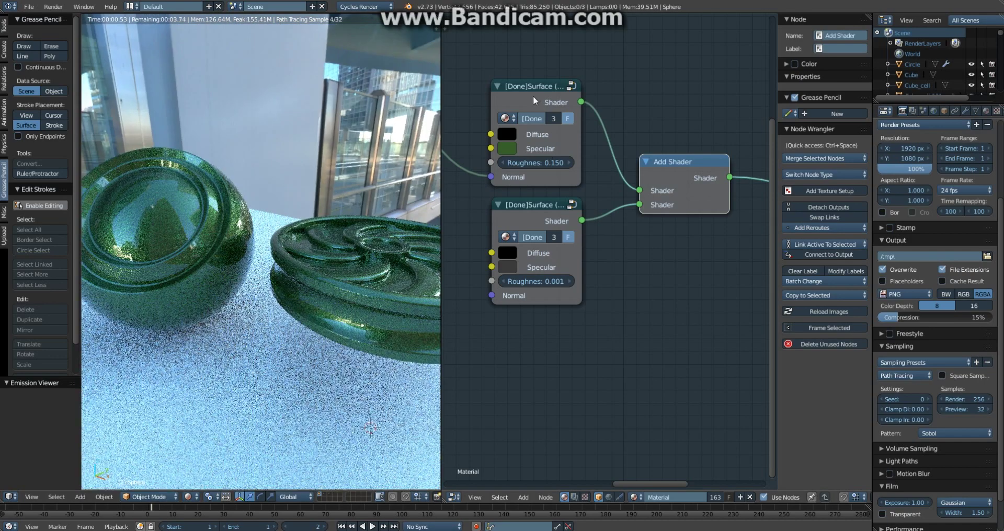
- Preview the green surface group with roughness 0.150 alone, followed by the dark grey specular group with roughness 0.001
left_click(532, 95, "ctrl+shift")
scroll(284, 261, "up", 5)
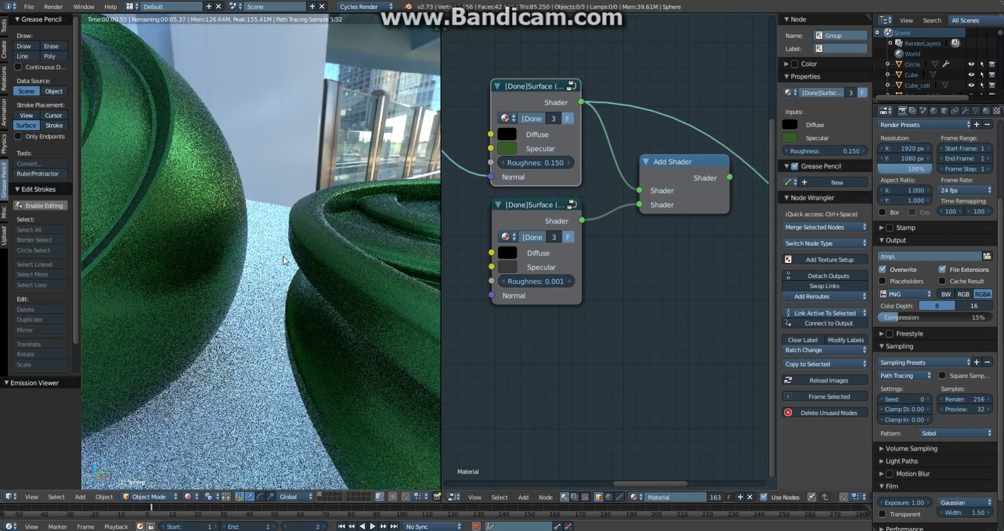
scroll(285, 262, "down", 3)
middle_click_drag(285, 272, 366, 267)
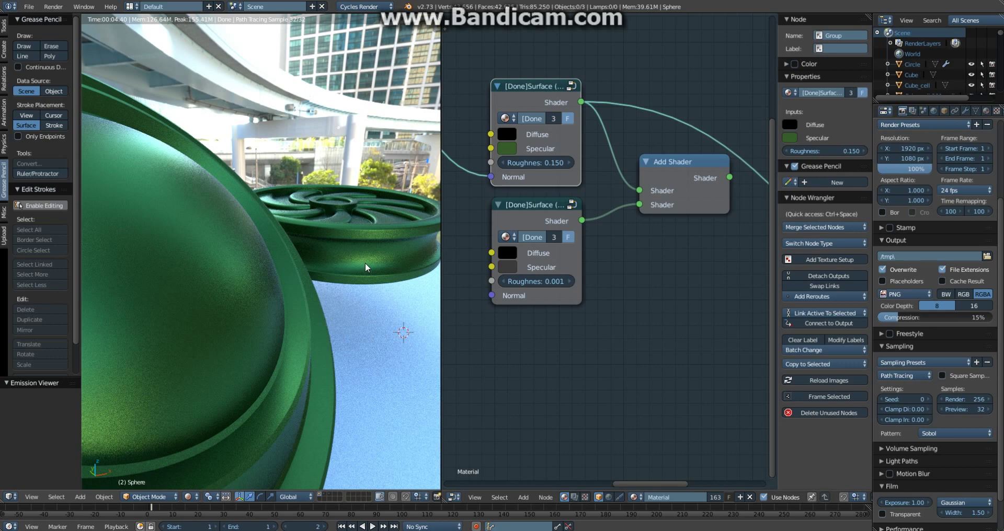
scroll(299, 276, "down", 4)
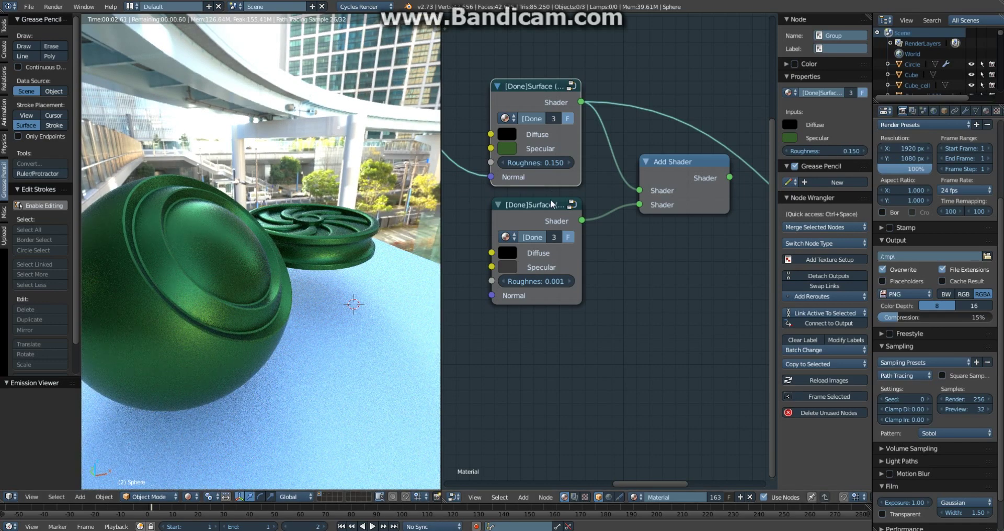
middle_click_drag(484, 216, 565, 232)
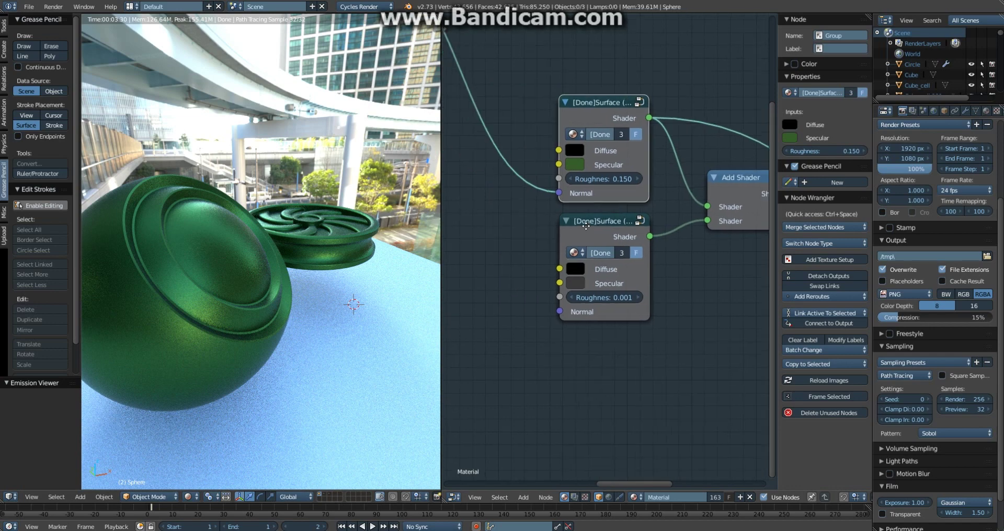
left_click(624, 230, "ctrl+shift")
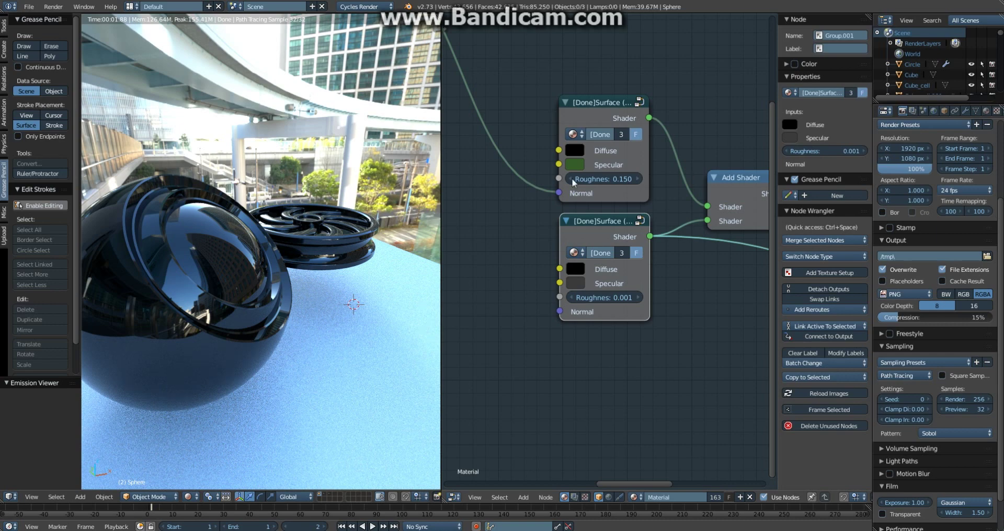
- Reconnect the Add Shader node to the Material Output and inspect the combined green coated material on both objects
left_click(732, 185, "ctrl+shift")
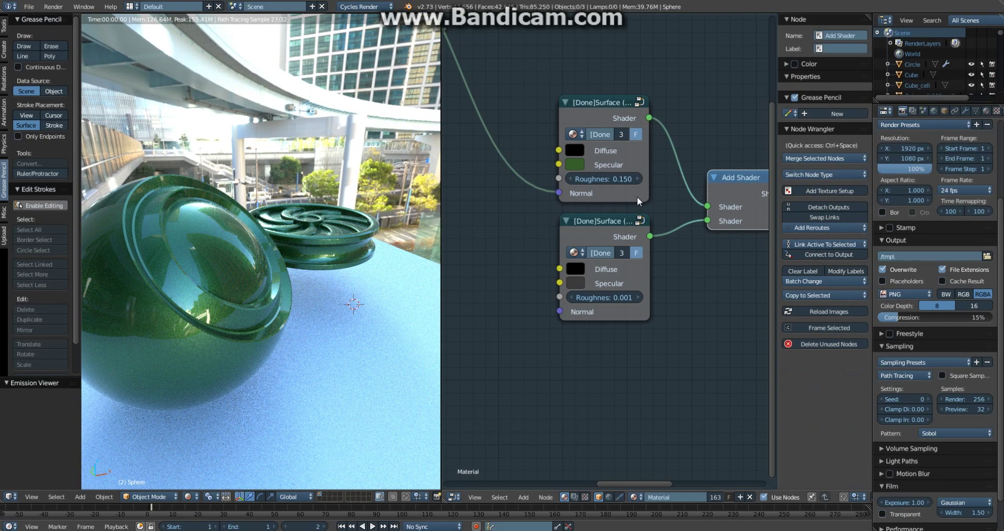
middle_click_drag(389, 238, 372, 126)
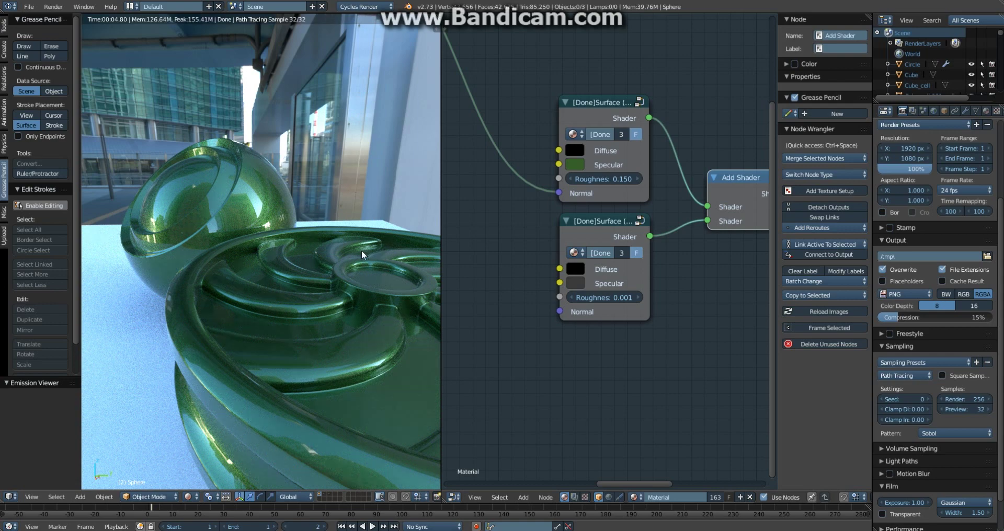
middle_click_drag(362, 250, 388, 230)
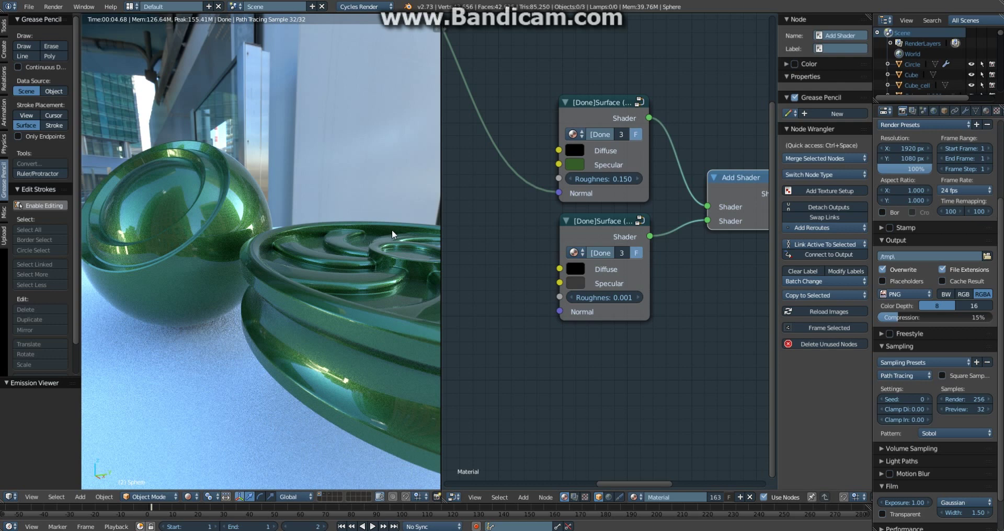
middle_click_drag(750, 251, 514, 253)
scroll(599, 248, "down", 5)
scroll(599, 248, "down", 1)
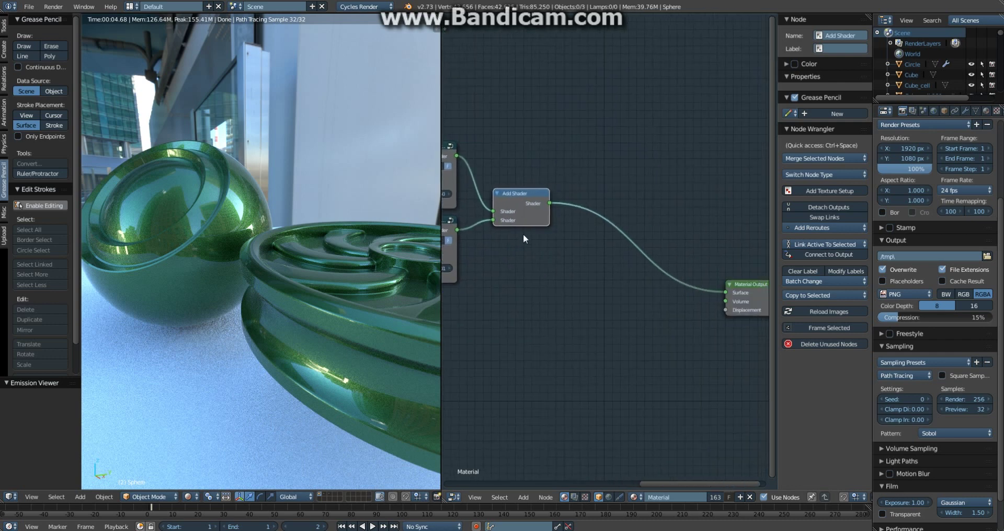